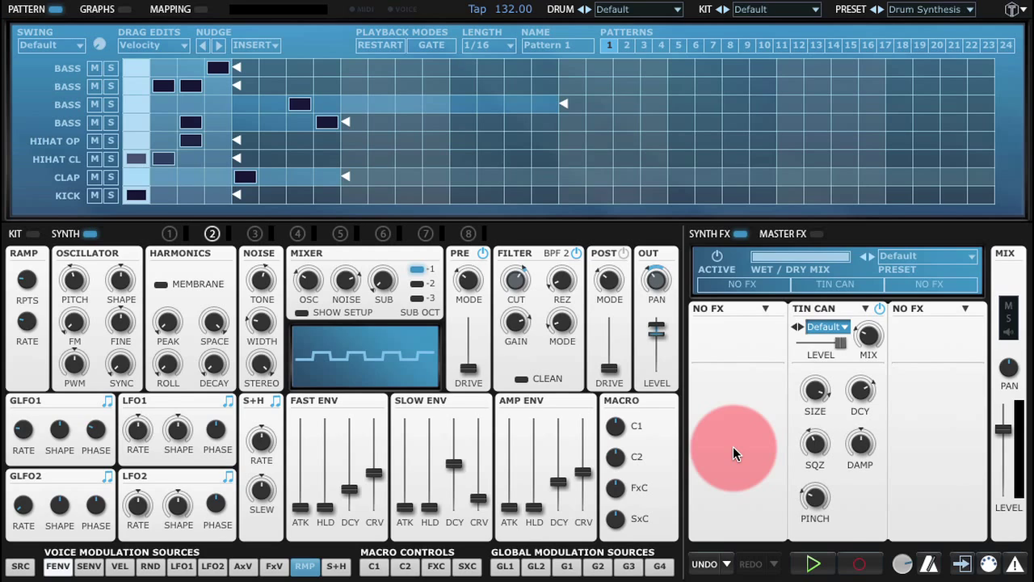
Play Pattern 1 at 132 BPM to hear the current kit.
{"action": "left_click", "coordinate": [814, 564]}
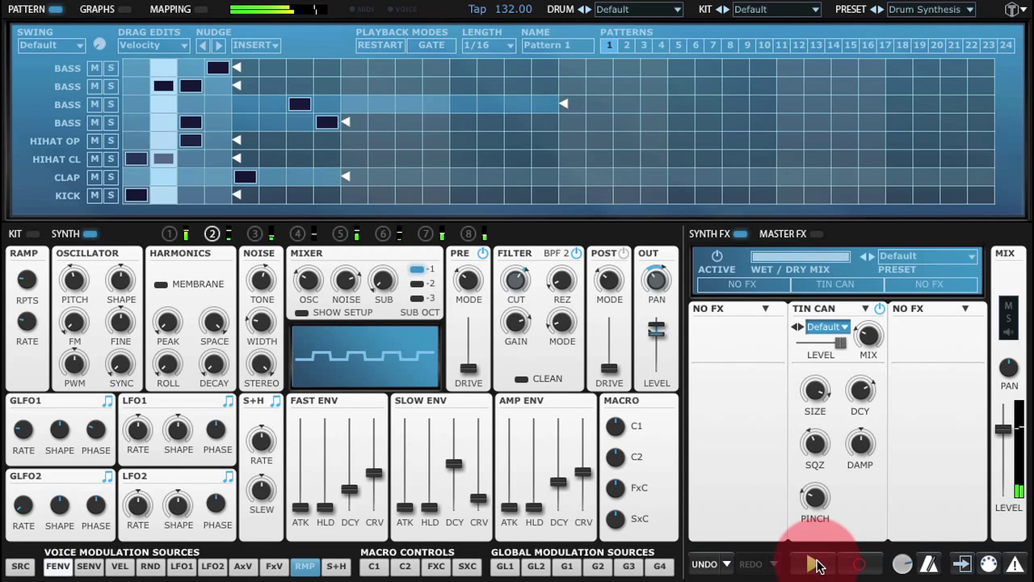
Solo the CLAP row and compare it with and without its Tin Can reverb, then unsolo.
{"action": "left_click", "coordinate": [814, 564]}
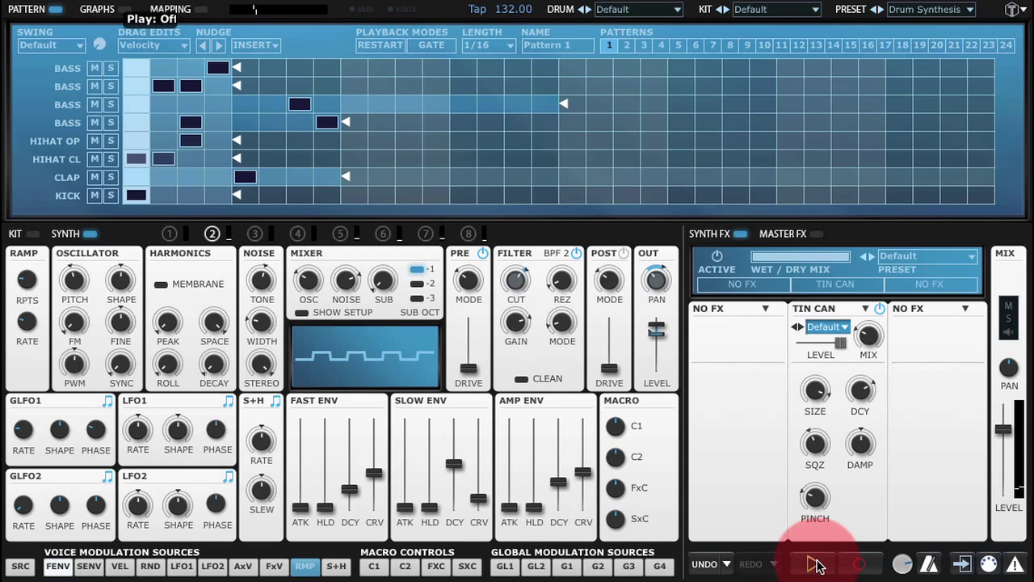
{"action": "left_click", "coordinate": [814, 564]}
{"action": "left_click", "coordinate": [111, 180]}
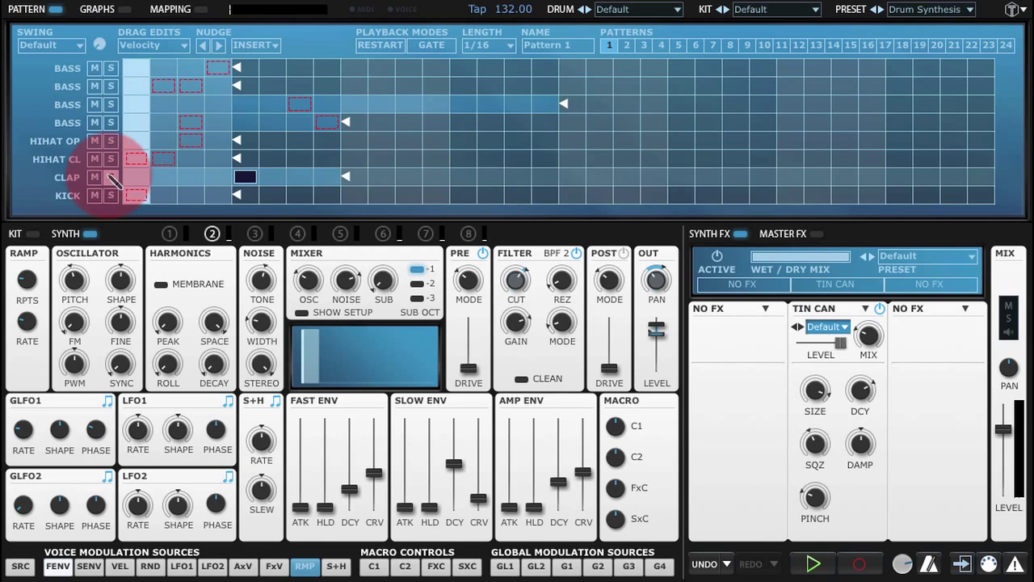
{"action": "left_click", "coordinate": [879, 309]}
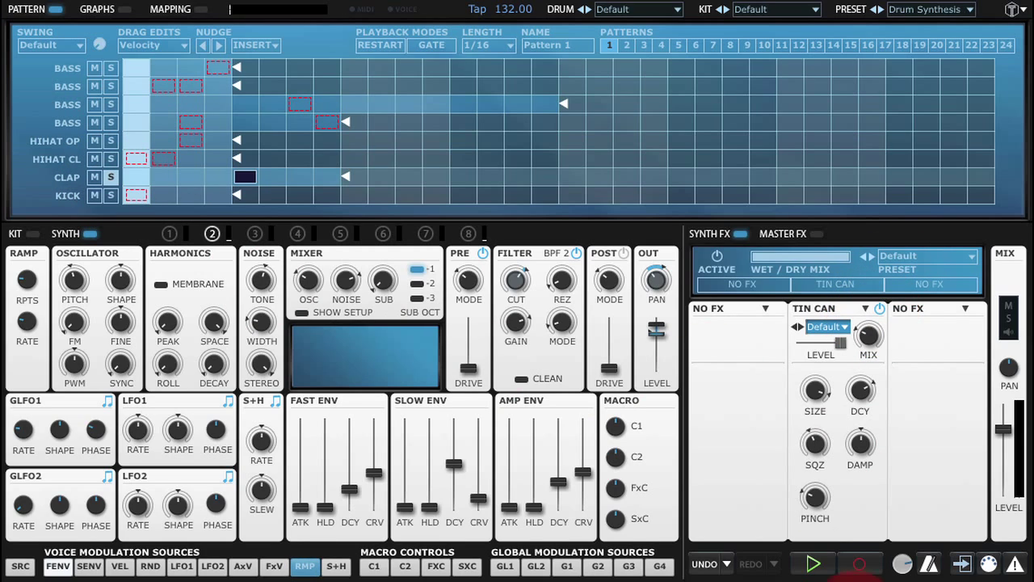
{"action": "left_click", "coordinate": [814, 564]}
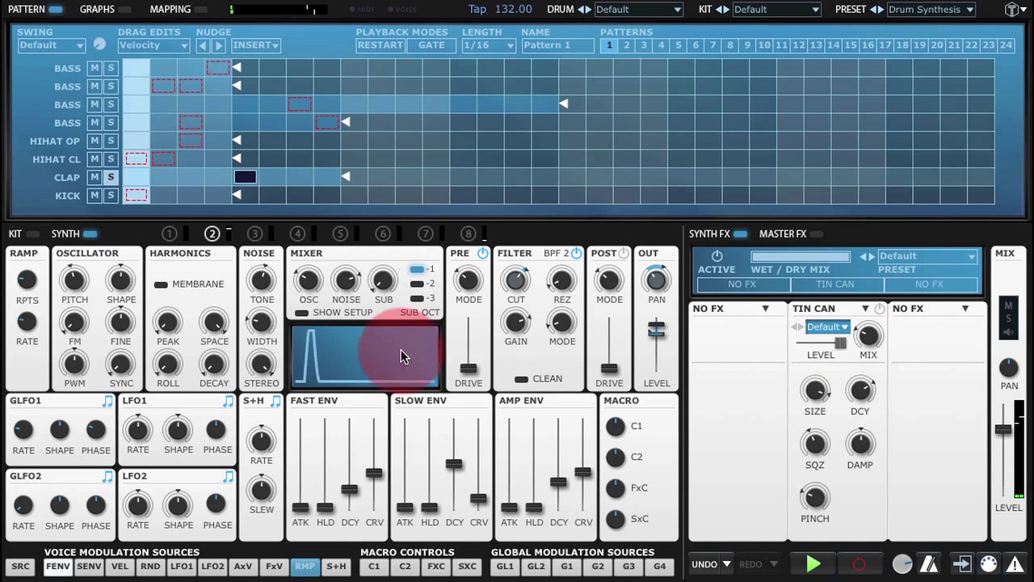
{"action": "left_click", "coordinate": [111, 176]}
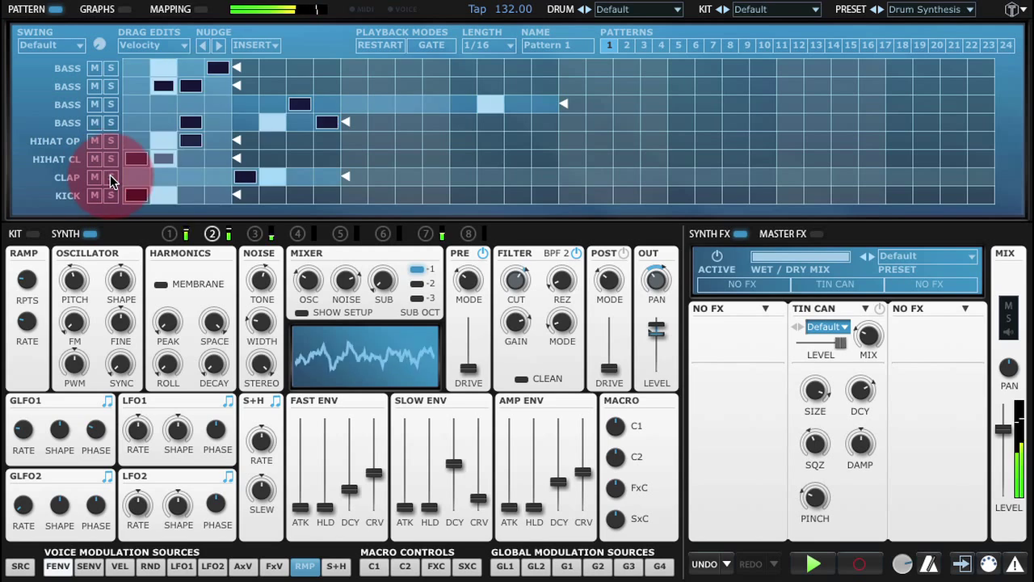
Mute all four BASS rows and stop playback.
{"action": "left_click", "coordinate": [94, 122]}
{"action": "left_click", "coordinate": [95, 104]}
{"action": "left_click", "coordinate": [95, 86]}
{"action": "left_click", "coordinate": [95, 68]}
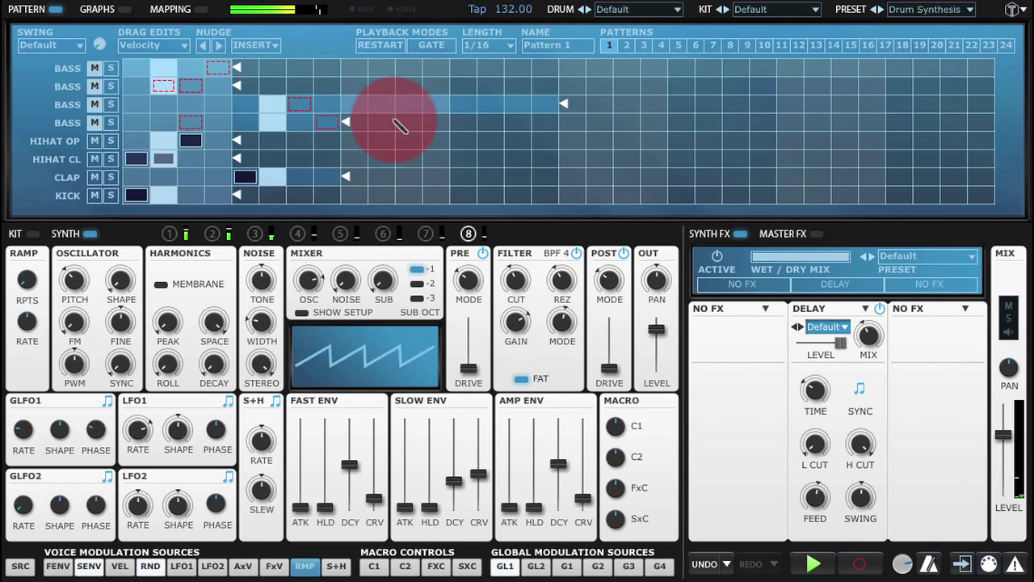
{"action": "left_click", "coordinate": [813, 564]}
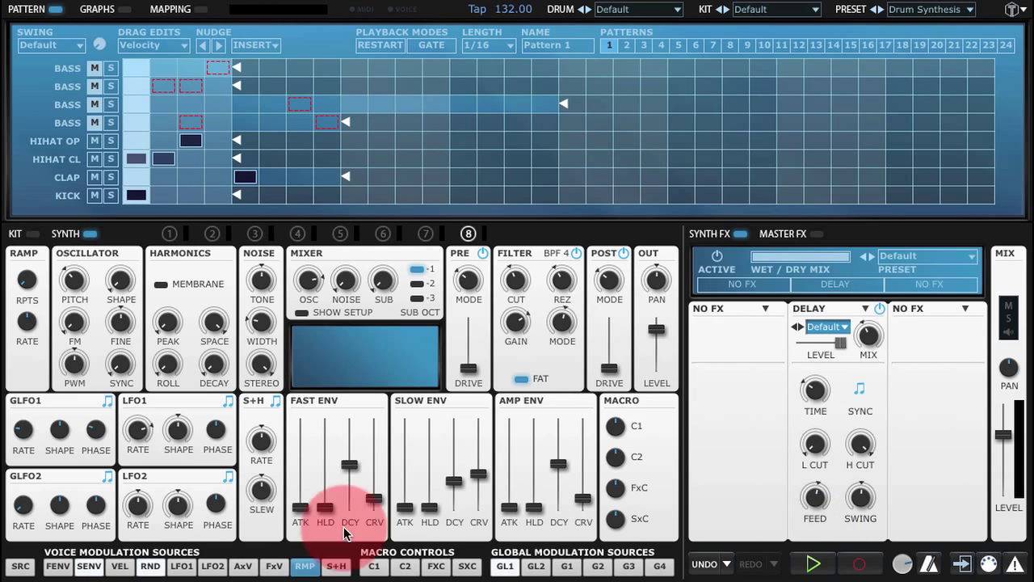
Reset drum voice 2 to its default snare sound.
{"action": "left_click", "coordinate": [214, 234]}
{"action": "right_click", "coordinate": [216, 240]}
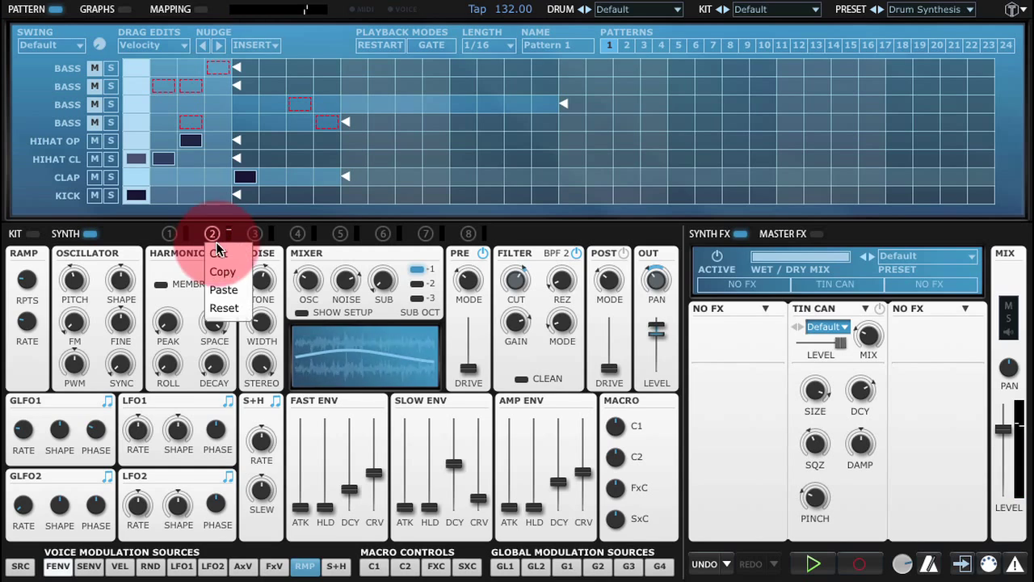
{"action": "left_click", "coordinate": [226, 307]}
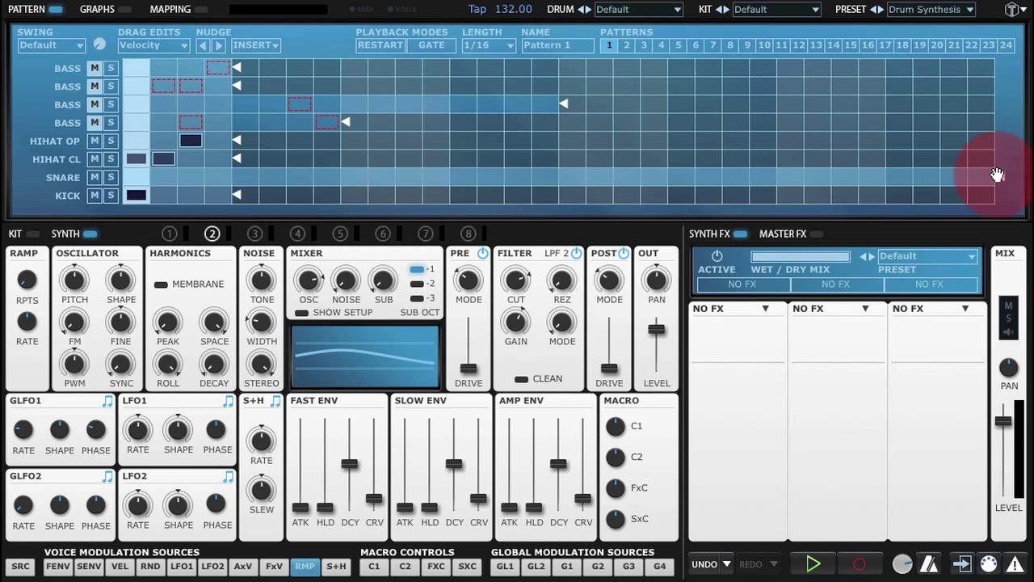
Shorten the snare row to 8 steps with a single hit on step 5, and audition it.
{"action": "mouse_move", "coordinate": [996, 176]}
{"action": "left_mouse_down"}
{"action": "mouse_move", "coordinate": [425, 194]}
{"action": "mouse_move", "coordinate": [363, 191]}
{"action": "mouse_move", "coordinate": [347, 178]}
{"action": "left_mouse_up"}
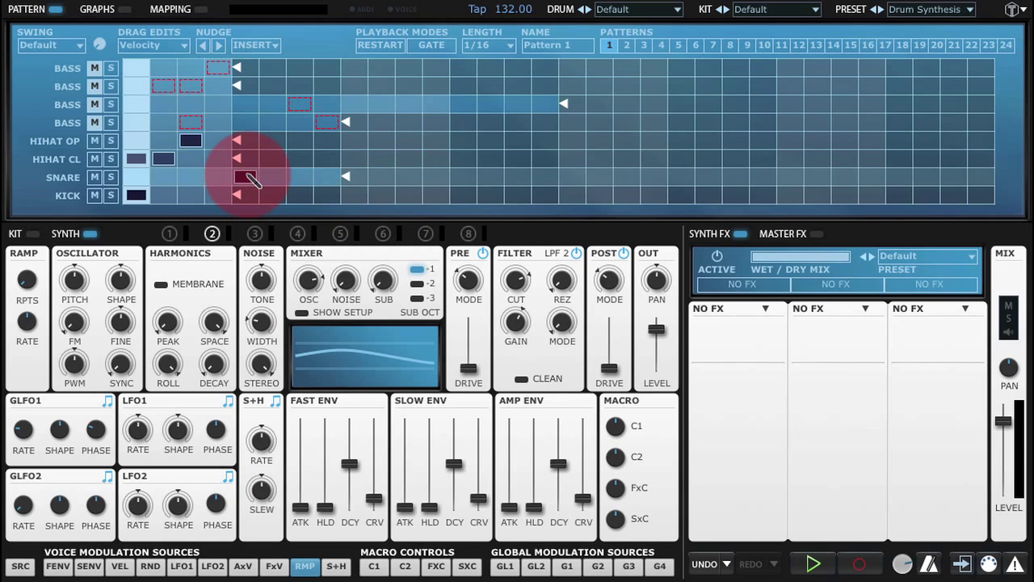
{"action": "left_click", "coordinate": [247, 177]}
{"action": "left_click", "coordinate": [814, 564]}
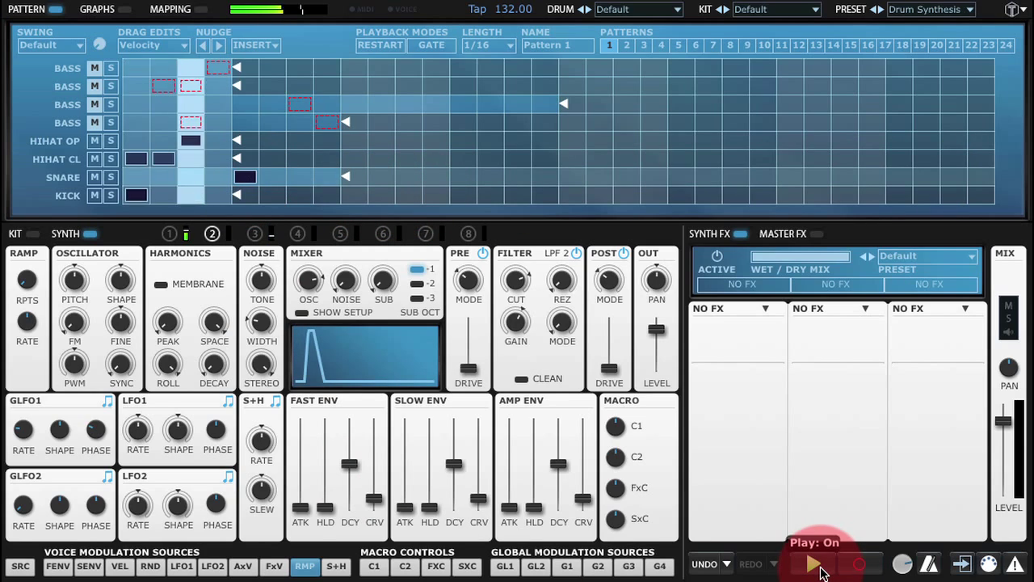
{"action": "left_click", "coordinate": [819, 567]}
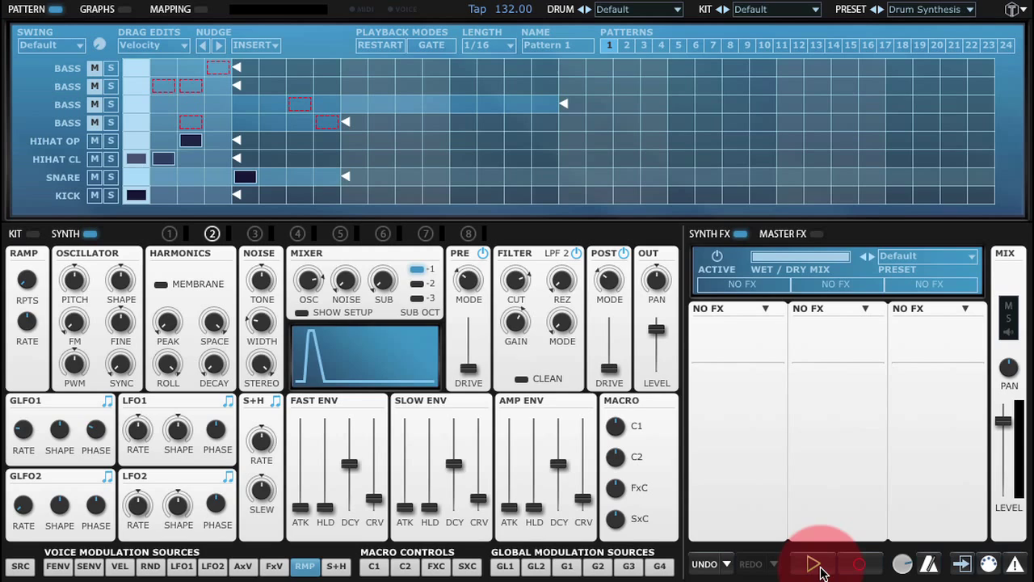
Raise the NOISE level to about 0 dB and drop OSC to about -44 dB, then audition.
{"action": "left_click", "coordinate": [351, 280]}
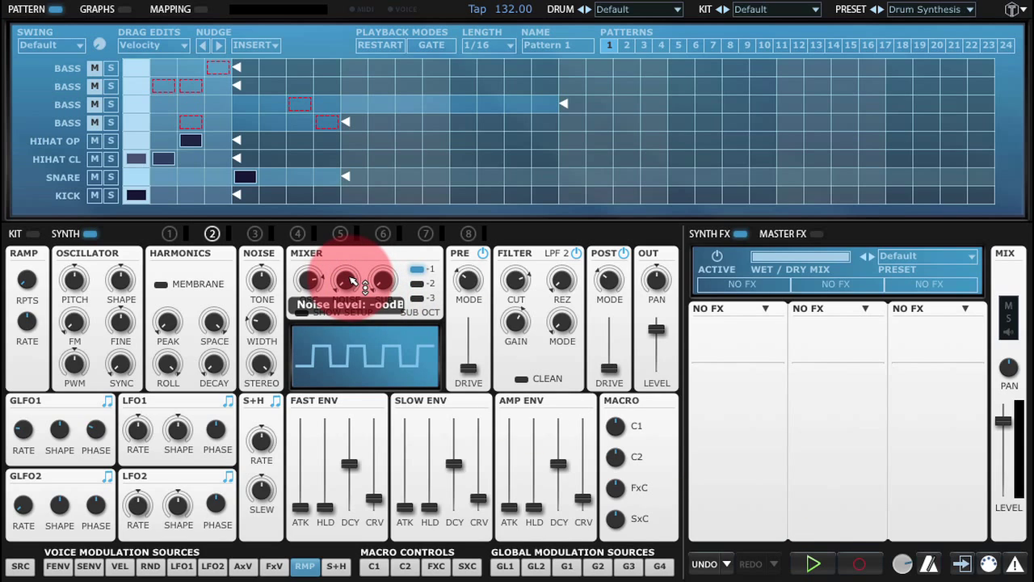
{"action": "left_click_drag", "start_coordinate": [352, 280], "coordinate": [364, 138]}
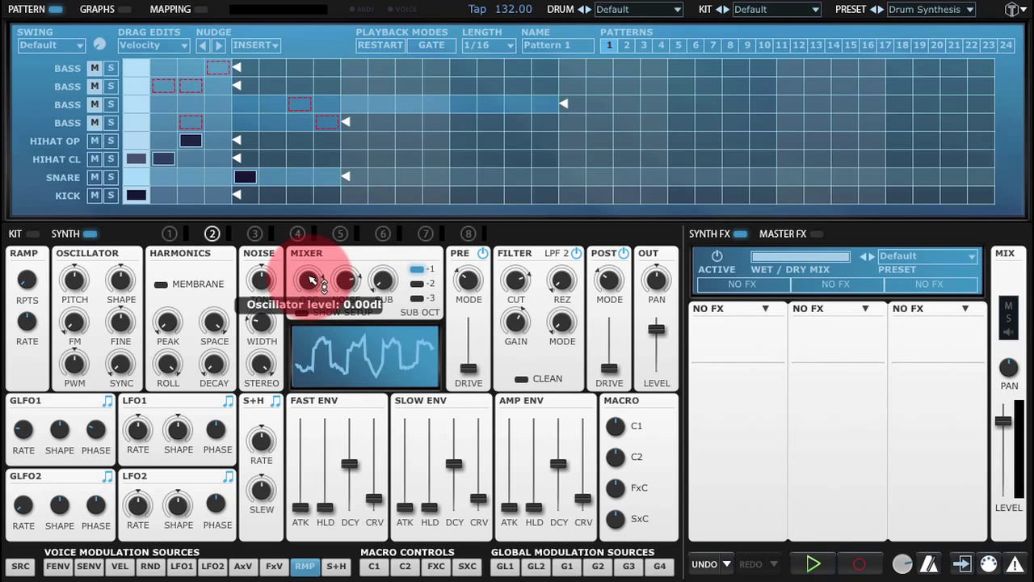
{"action": "mouse_move", "coordinate": [312, 279]}
{"action": "left_mouse_down"}
{"action": "mouse_move", "coordinate": [322, 329]}
{"action": "mouse_move", "coordinate": [298, 289]}
{"action": "mouse_move", "coordinate": [329, 407]}
{"action": "mouse_move", "coordinate": [323, 445]}
{"action": "mouse_move", "coordinate": [300, 299]}
{"action": "mouse_move", "coordinate": [289, 295]}
{"action": "mouse_move", "coordinate": [307, 307]}
{"action": "mouse_move", "coordinate": [312, 283]}
{"action": "mouse_move", "coordinate": [348, 282]}
{"action": "mouse_move", "coordinate": [408, 346]}
{"action": "left_mouse_up"}
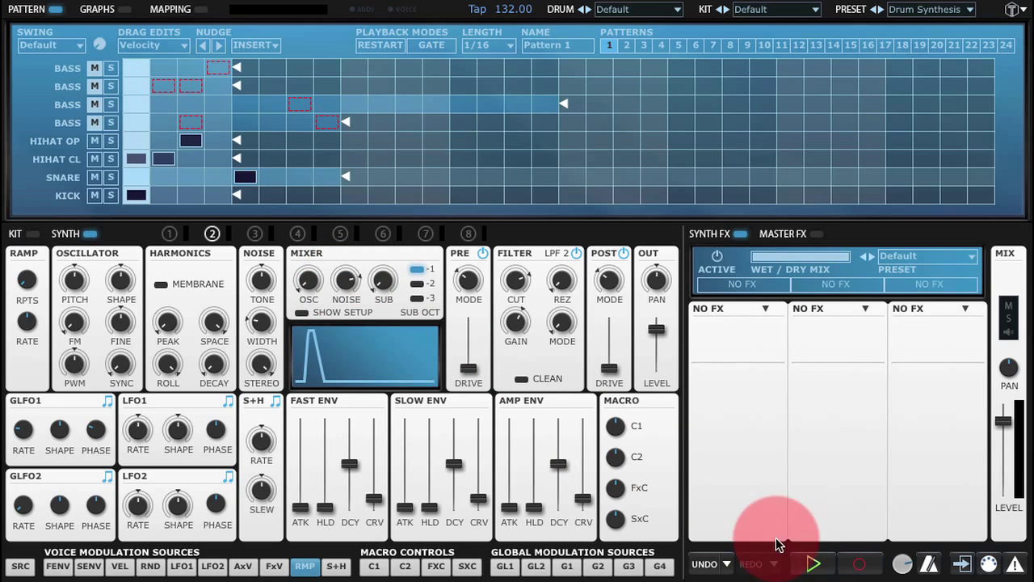
{"action": "left_click", "coordinate": [813, 564]}
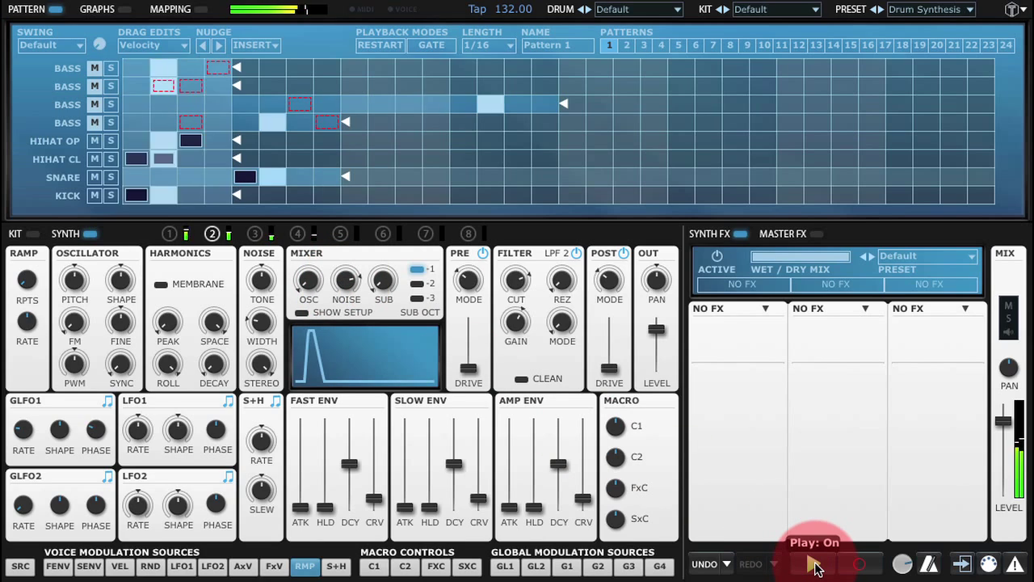
{"action": "left_click", "coordinate": [814, 564]}
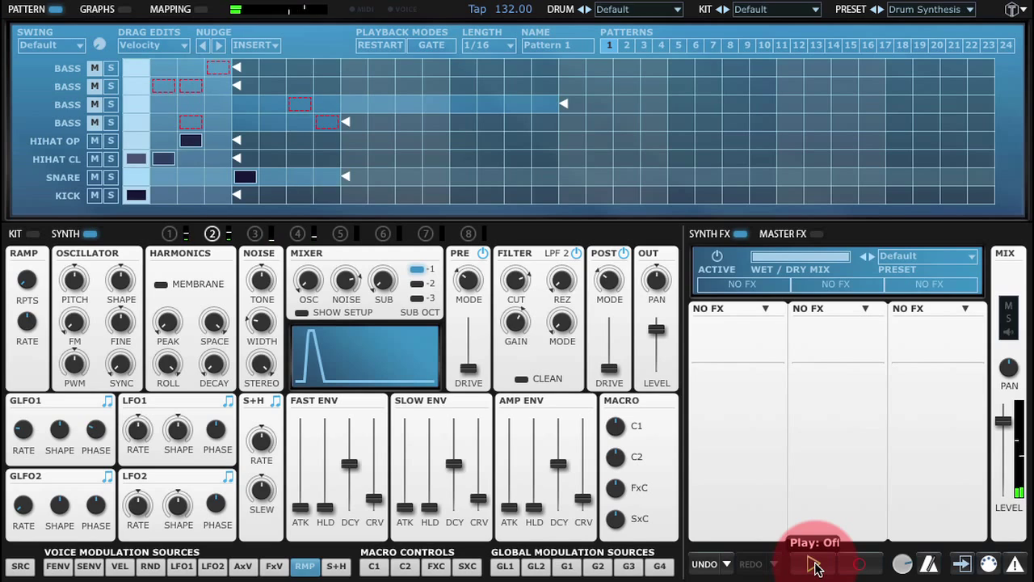
Set the Amp Env decay to about 0.53 s and its curve to about 47%, auditioning.
{"action": "left_click_drag", "start_coordinate": [558, 464], "coordinate": [563, 484]}
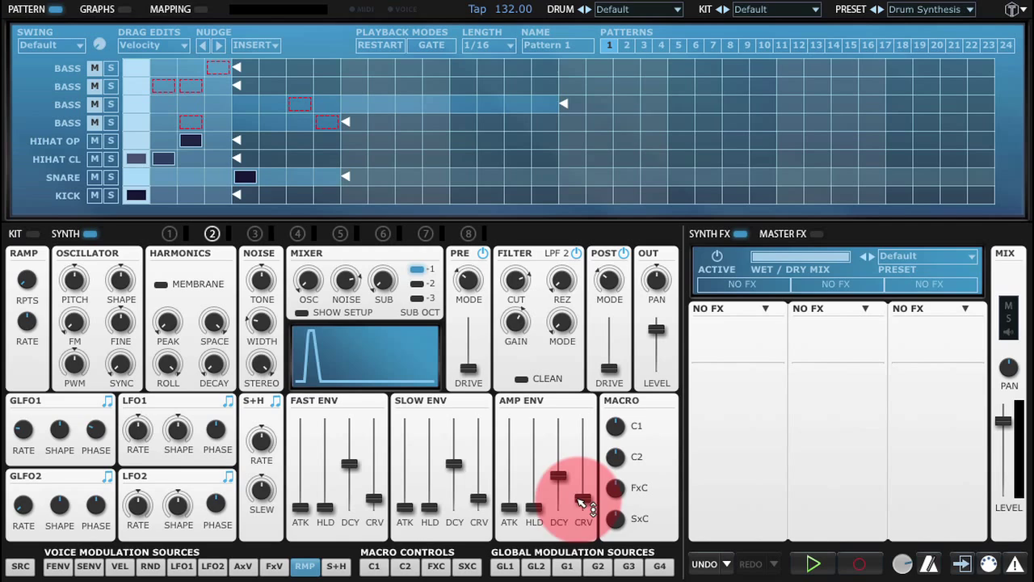
{"action": "left_click", "coordinate": [585, 500]}
{"action": "left_click_drag", "start_coordinate": [583, 494], "coordinate": [583, 464]}
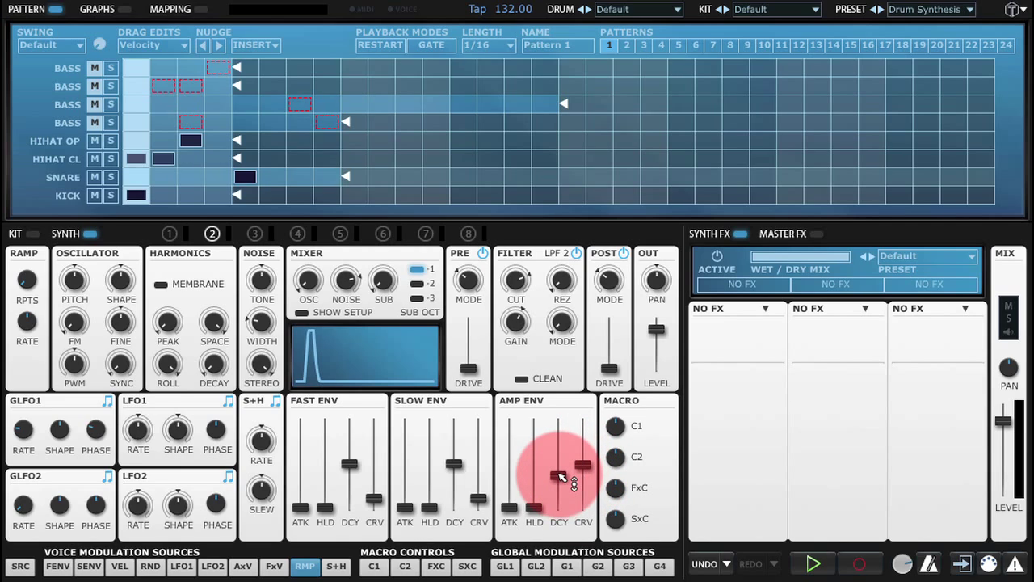
{"action": "left_click", "coordinate": [560, 477]}
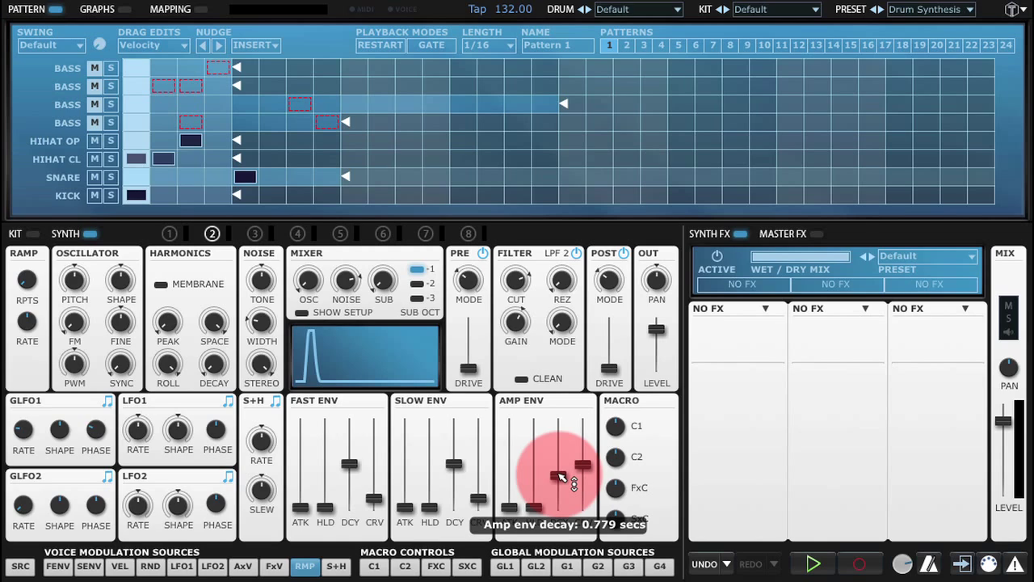
{"action": "left_click_drag", "start_coordinate": [560, 477], "coordinate": [560, 477]}
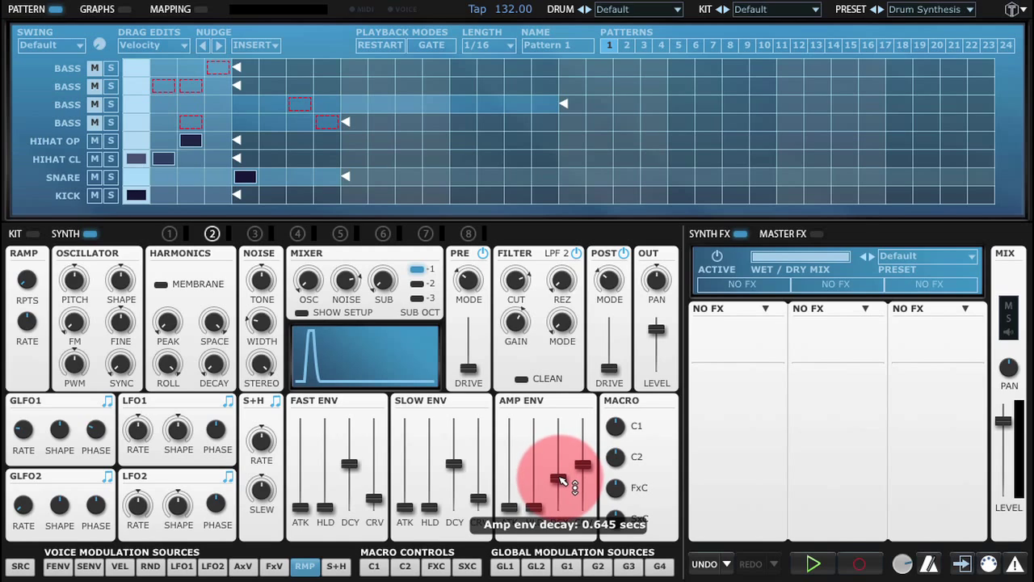
{"action": "left_click", "coordinate": [813, 564]}
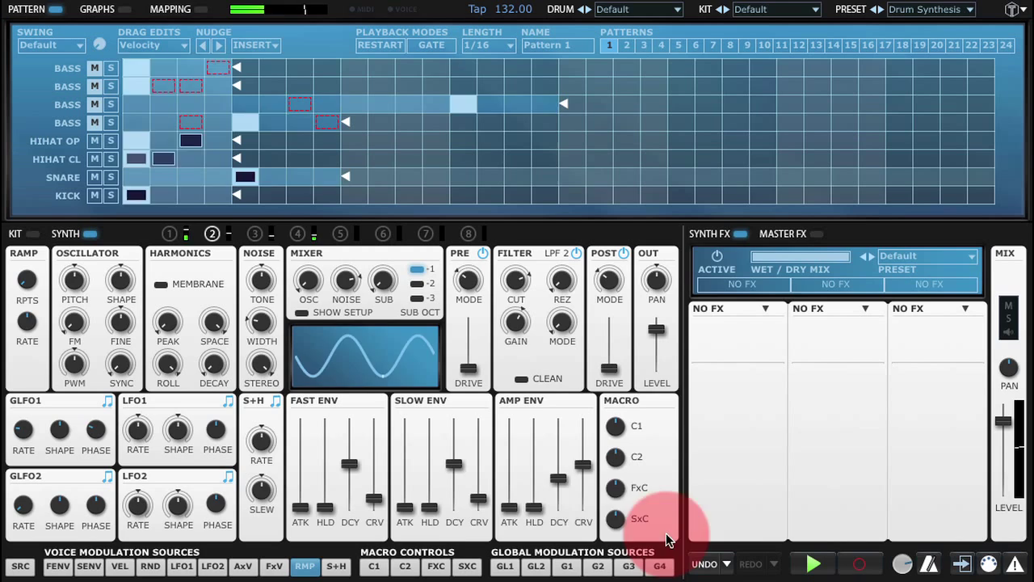
{"action": "left_click_drag", "start_coordinate": [559, 478], "coordinate": [563, 483]}
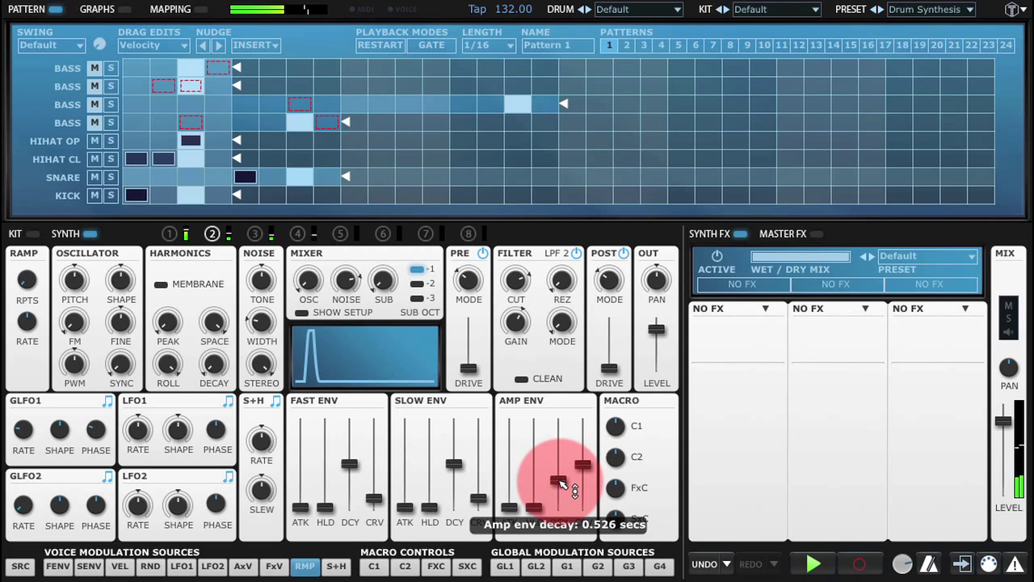
{"action": "left_click", "coordinate": [812, 564]}
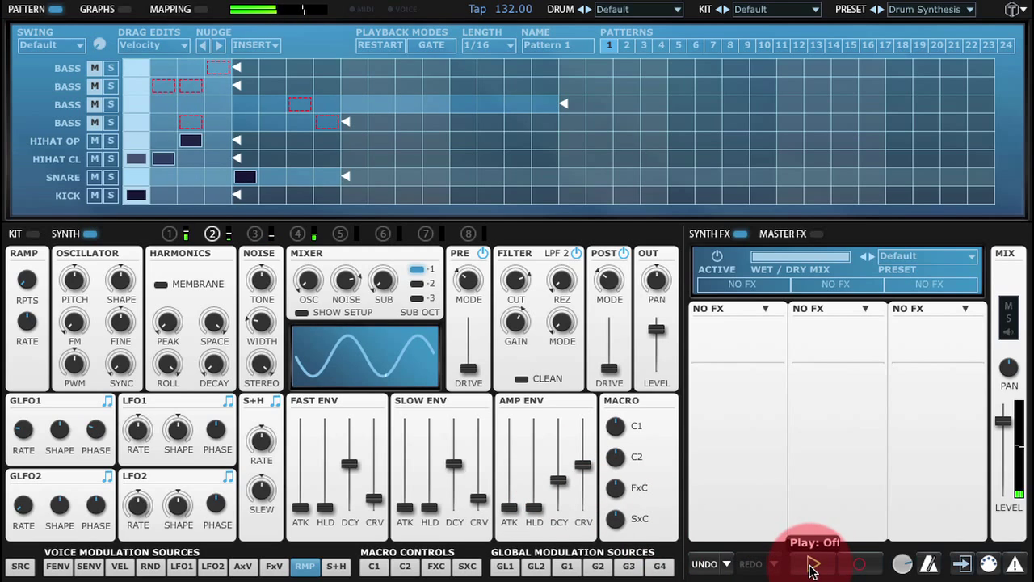
Raise the noise tone to about 1840 Hz while auditioning the brighter noise.
{"action": "left_click_drag", "start_coordinate": [257, 284], "coordinate": [264, 283]}
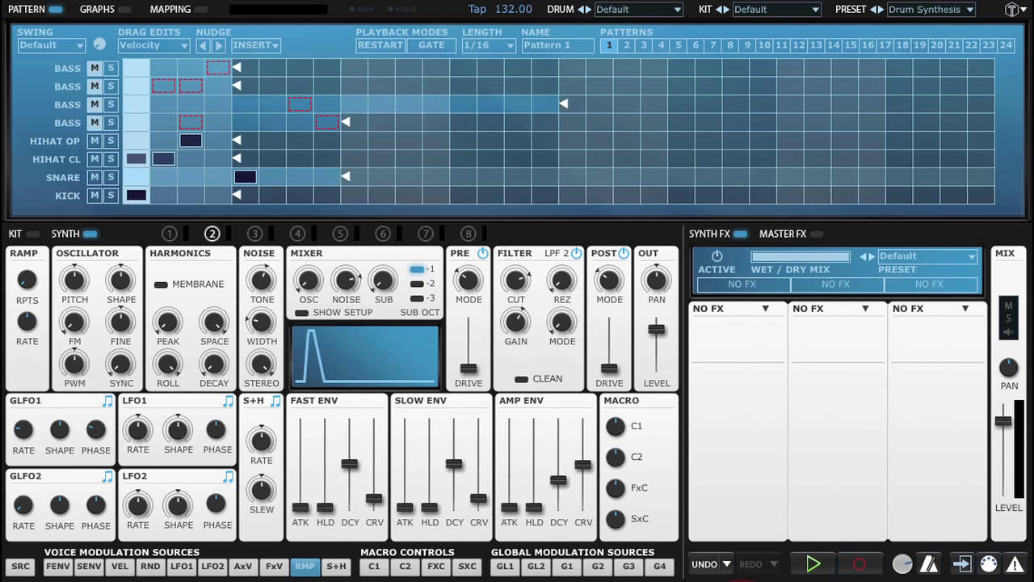
{"action": "left_click", "coordinate": [805, 567]}
{"action": "left_click_drag", "start_coordinate": [260, 282], "coordinate": [265, 274]}
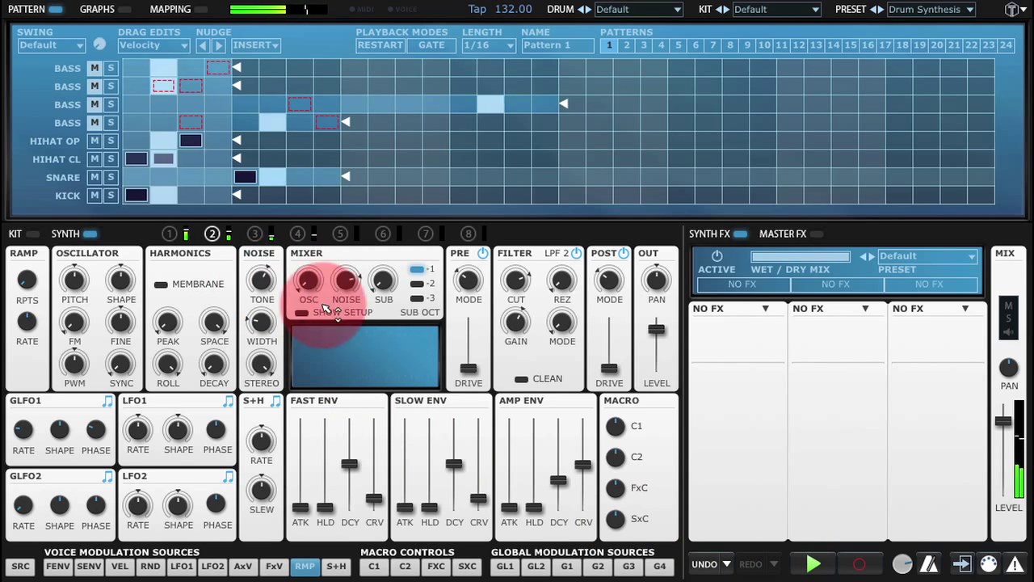
{"action": "left_click", "coordinate": [854, 556]}
{"action": "left_click", "coordinate": [853, 557]}
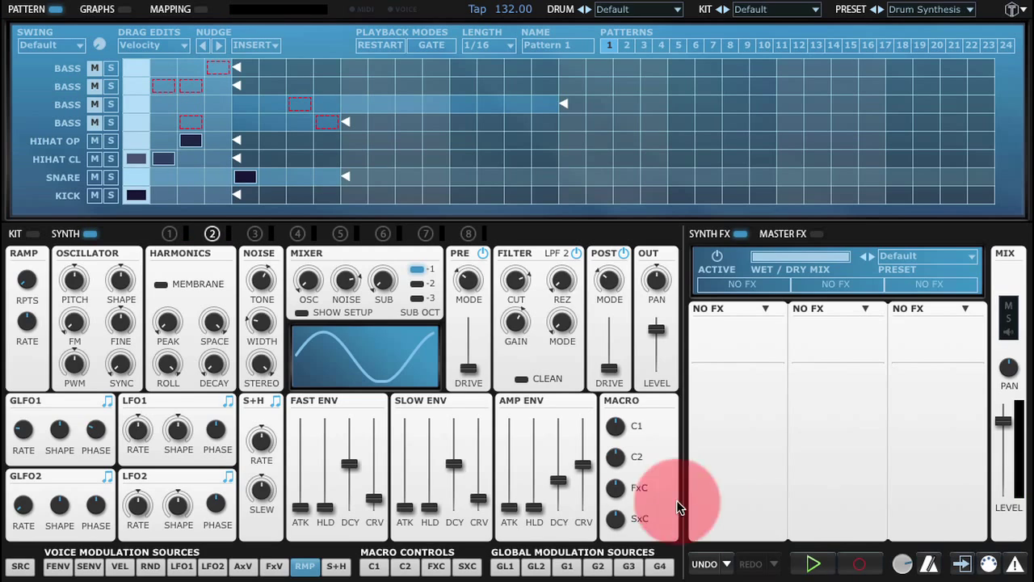
Set the filter to BPF 2 with cutoff near 1.3 kHz and gain about 5 dB.
{"action": "left_click", "coordinate": [577, 321]}
{"action": "left_click_drag", "start_coordinate": [577, 322], "coordinate": [569, 310]}
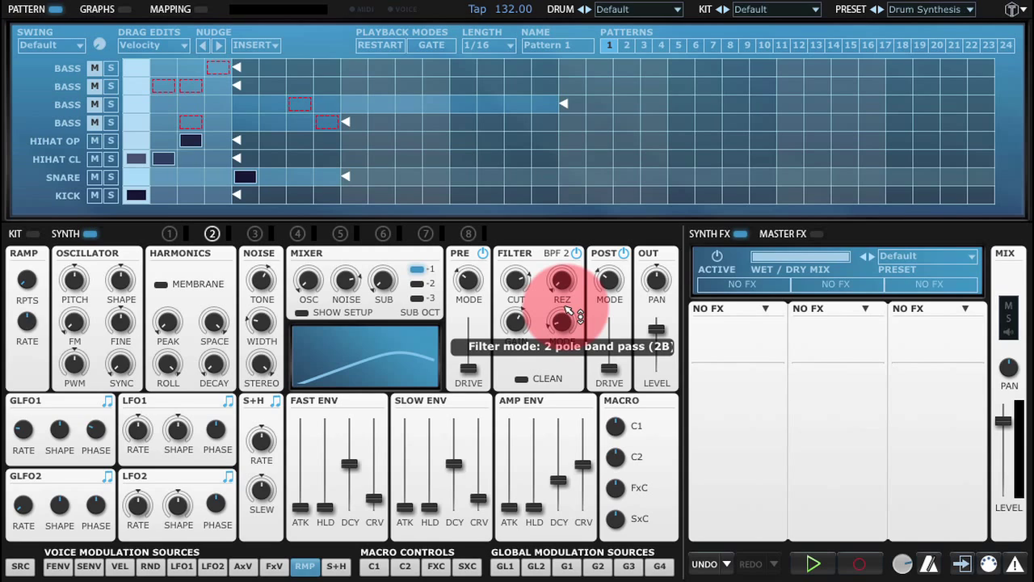
{"action": "left_click", "coordinate": [517, 280]}
{"action": "left_click_drag", "start_coordinate": [521, 285], "coordinate": [523, 300]}
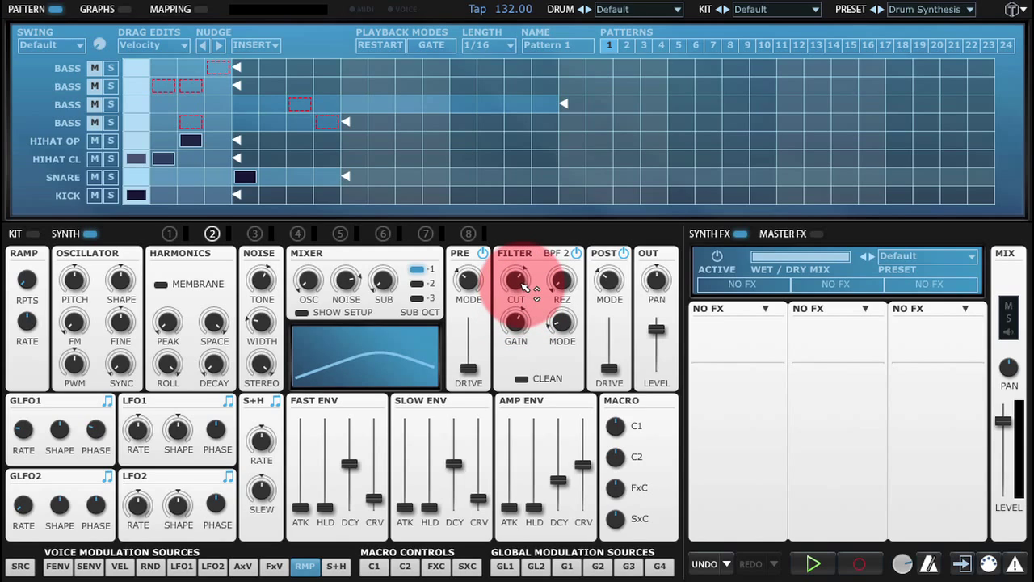
{"action": "left_click", "coordinate": [523, 287]}
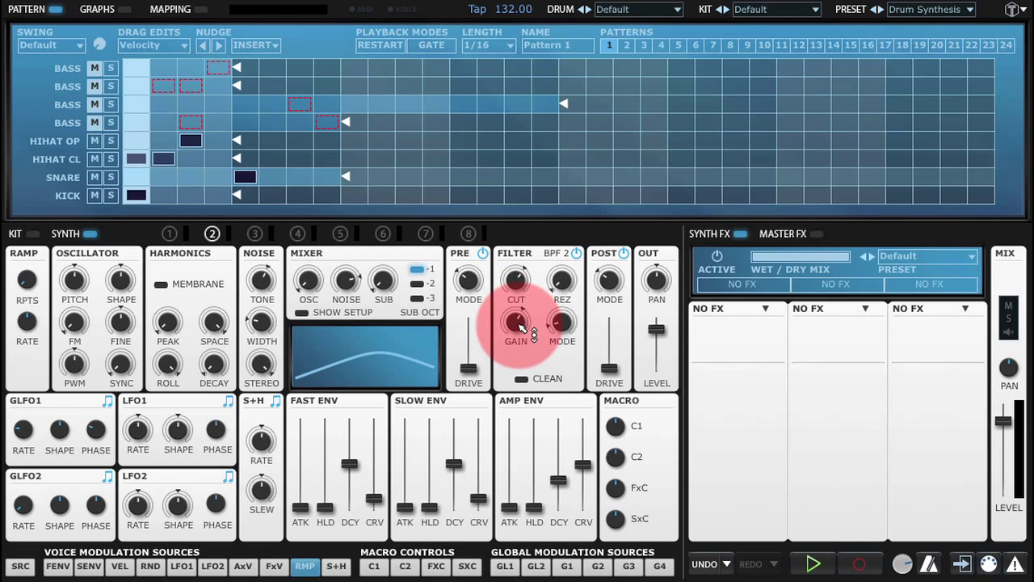
{"action": "left_click_drag", "start_coordinate": [521, 327], "coordinate": [521, 315]}
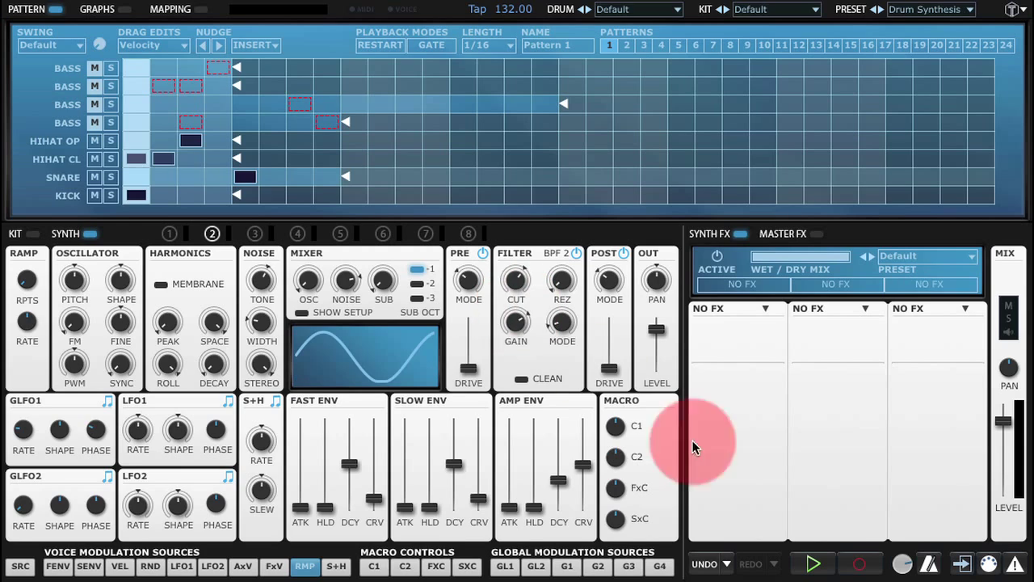
{"action": "left_click", "coordinate": [812, 563]}
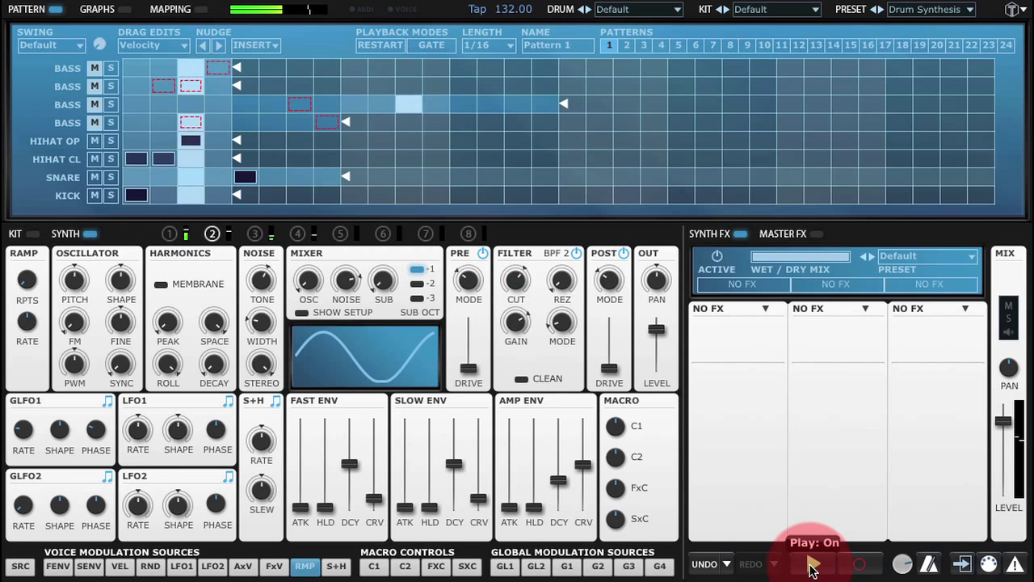
{"action": "left_click", "coordinate": [813, 563]}
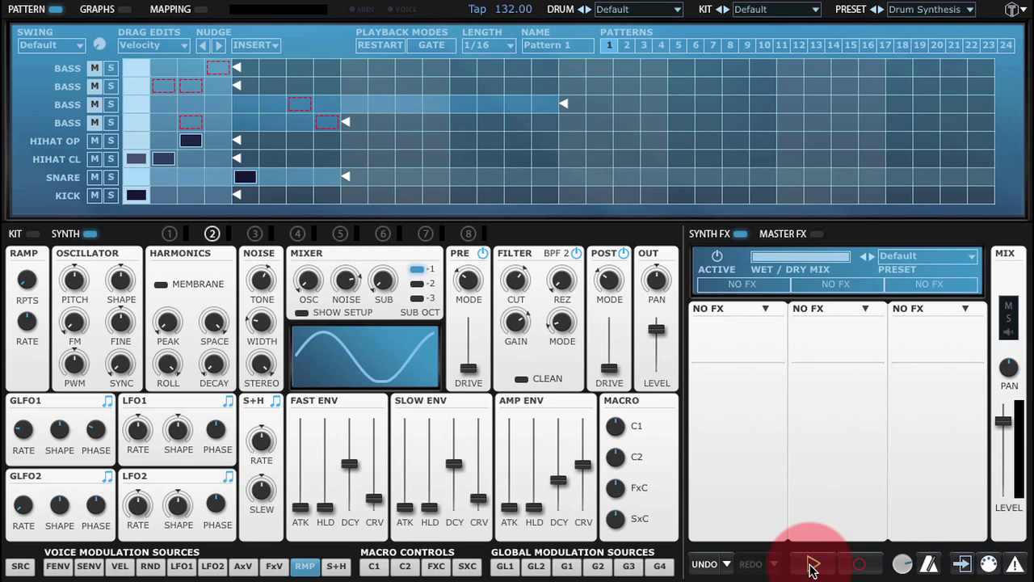
Play the pattern and bring the RAMP RATE down to about 12 ms between repeats.
{"action": "left_click", "coordinate": [811, 566]}
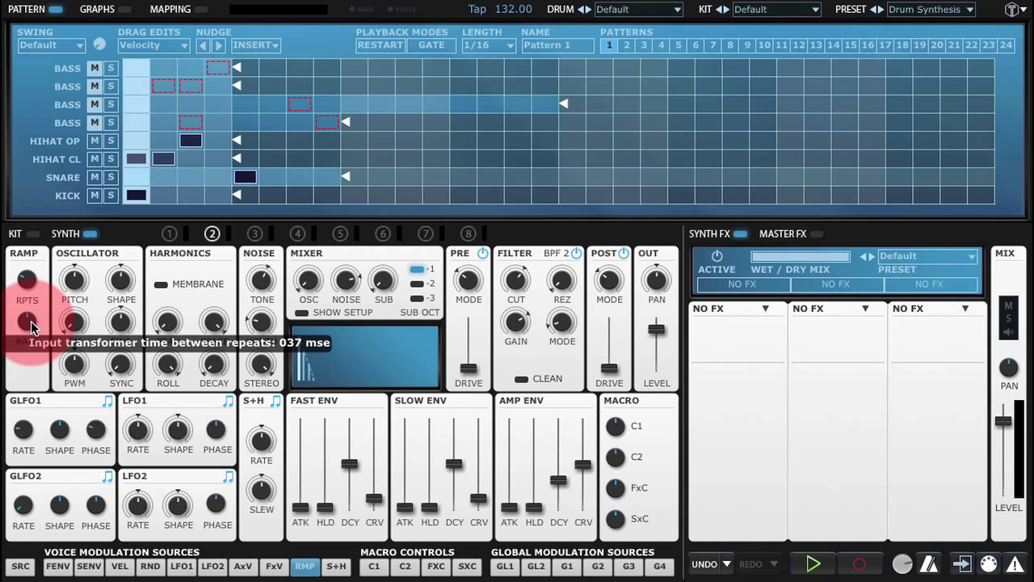
{"action": "left_click_drag", "start_coordinate": [31, 327], "coordinate": [32, 362]}
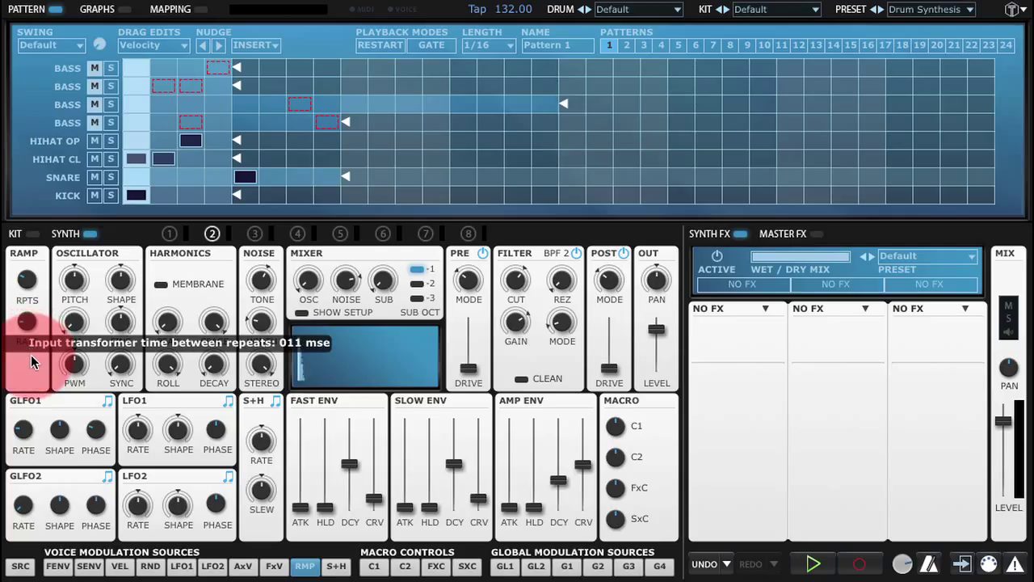
{"action": "left_click", "coordinate": [814, 564]}
{"action": "left_click", "coordinate": [28, 323]}
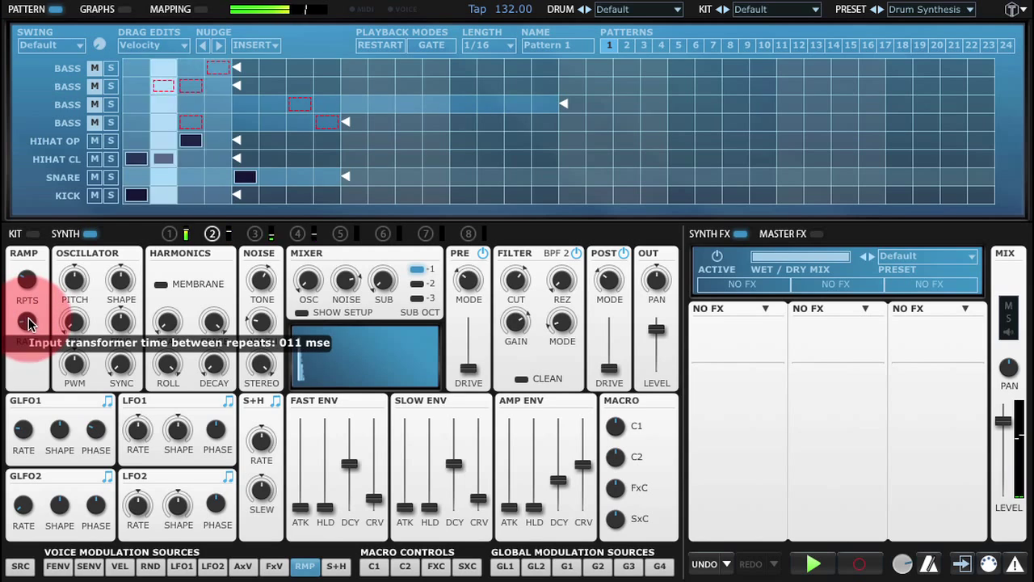
{"action": "mouse_move", "coordinate": [28, 323]}
{"action": "left_mouse_down"}
{"action": "mouse_move", "coordinate": [23, 272]}
{"action": "mouse_move", "coordinate": [28, 322]}
{"action": "left_mouse_up"}
Stop playback and assign the ramp (RMP) to modulate the filter cutoff.
{"action": "left_click", "coordinate": [811, 563]}
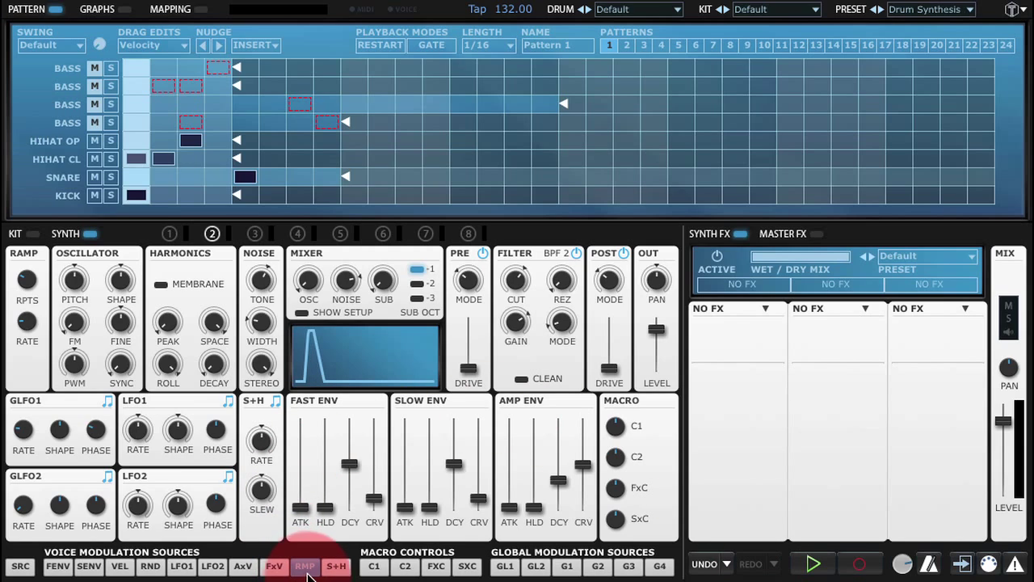
{"action": "left_click", "coordinate": [278, 570]}
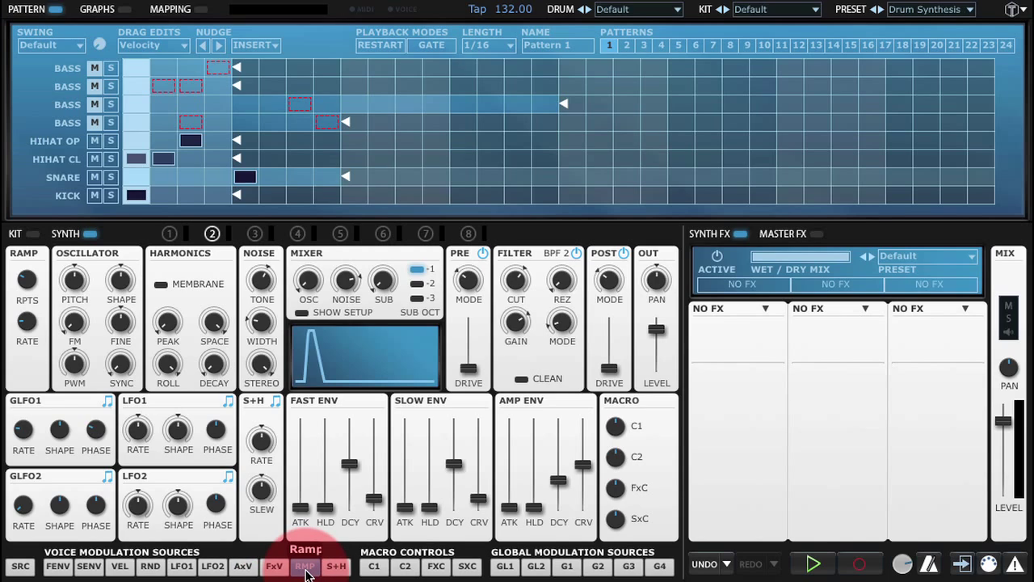
{"action": "left_click_drag", "start_coordinate": [517, 281], "coordinate": [526, 276]}
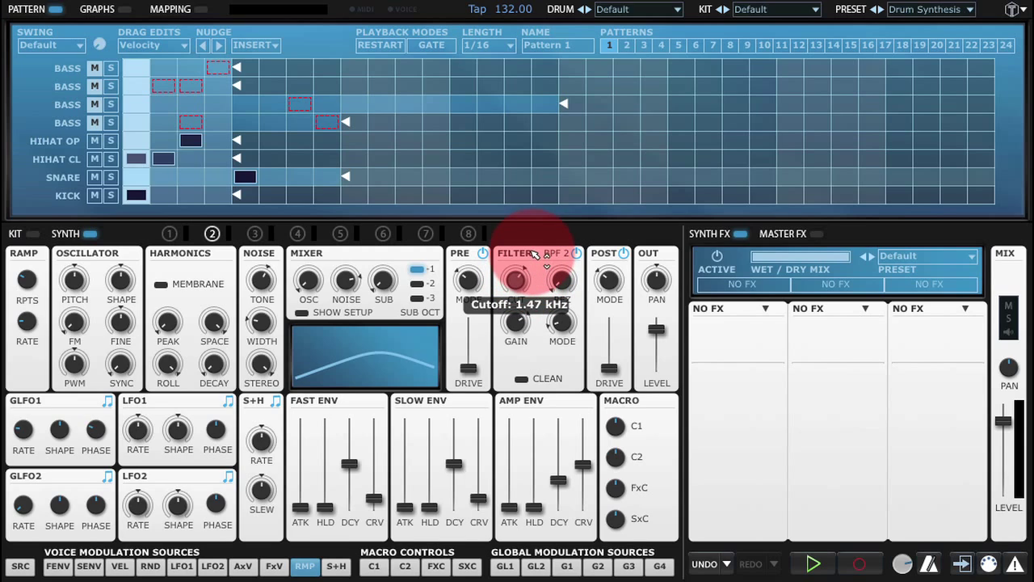
{"action": "left_click_drag", "start_coordinate": [534, 246], "coordinate": [535, 285]}
Trim output to -2.89 dB, lower cutoff to about 893 Hz and recentre pan, auditioning.
{"action": "left_click_drag", "start_coordinate": [657, 280], "coordinate": [670, 231]}
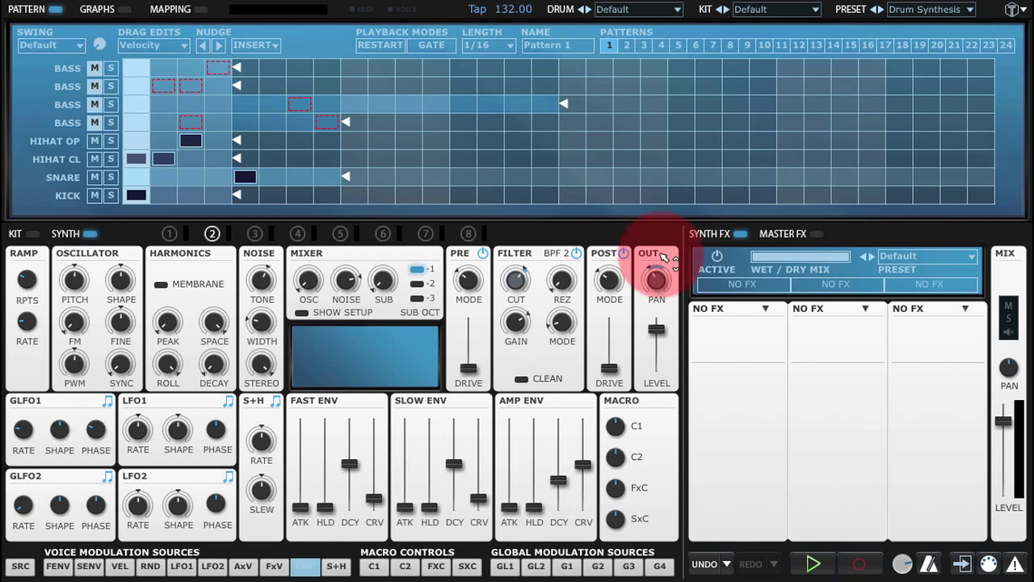
{"action": "left_click_drag", "start_coordinate": [657, 330], "coordinate": [658, 347]}
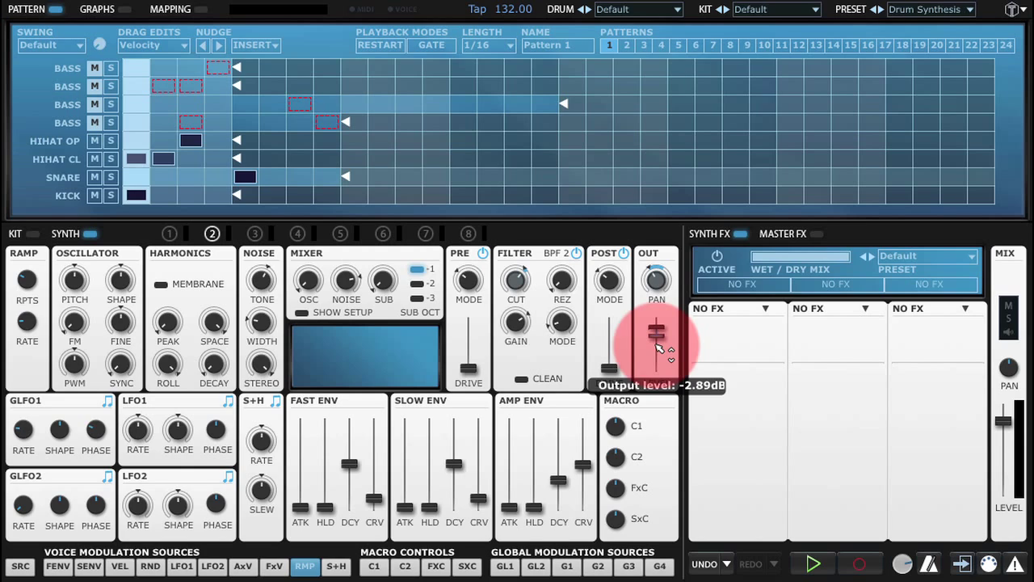
{"action": "left_click", "coordinate": [814, 563]}
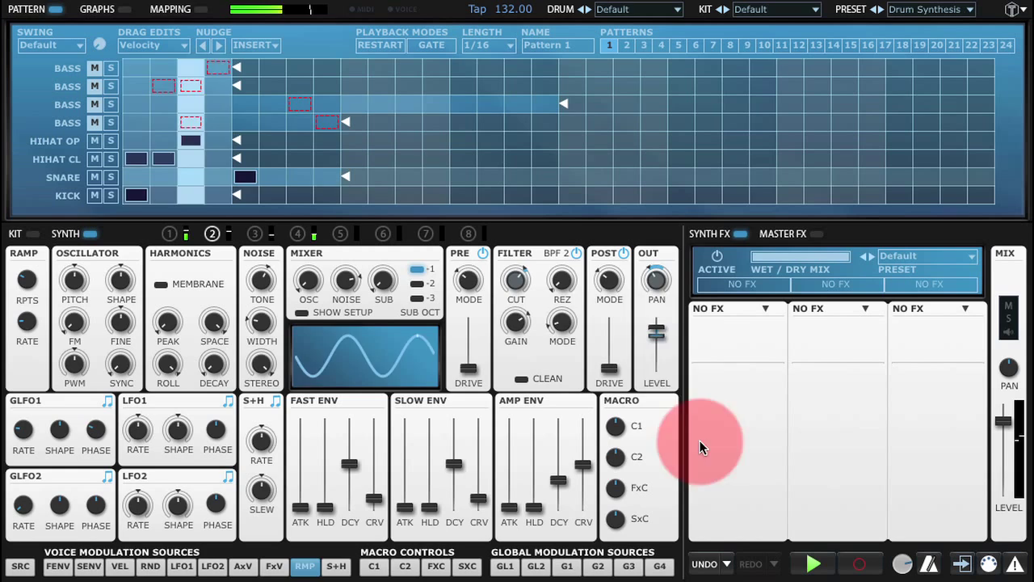
{"action": "left_click_drag", "start_coordinate": [517, 281], "coordinate": [522, 301]}
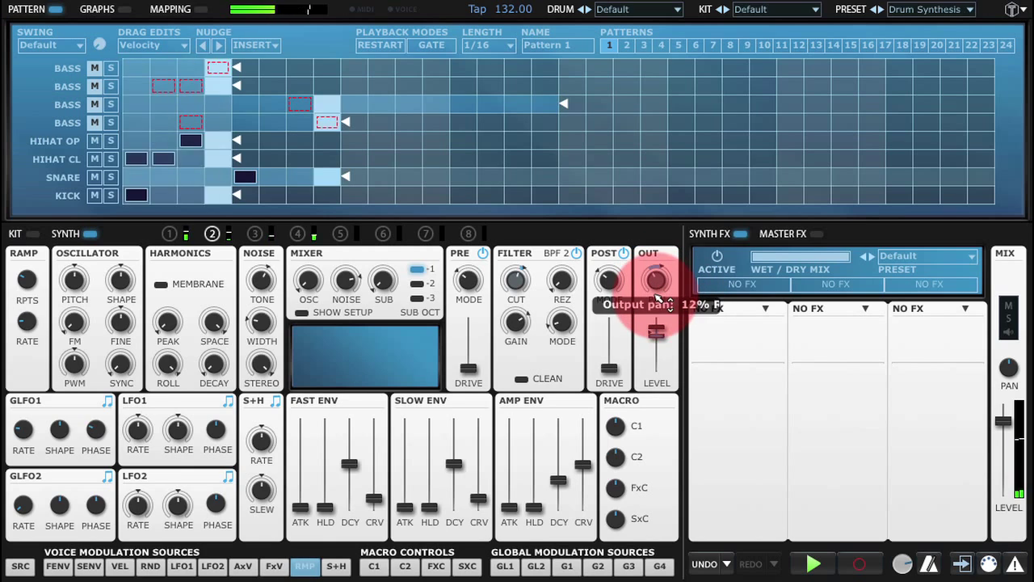
{"action": "mouse_move", "coordinate": [662, 300]}
{"action": "left_mouse_down"}
{"action": "mouse_move", "coordinate": [659, 310]}
{"action": "mouse_move", "coordinate": [658, 281]}
{"action": "mouse_move", "coordinate": [659, 303]}
{"action": "left_mouse_up"}
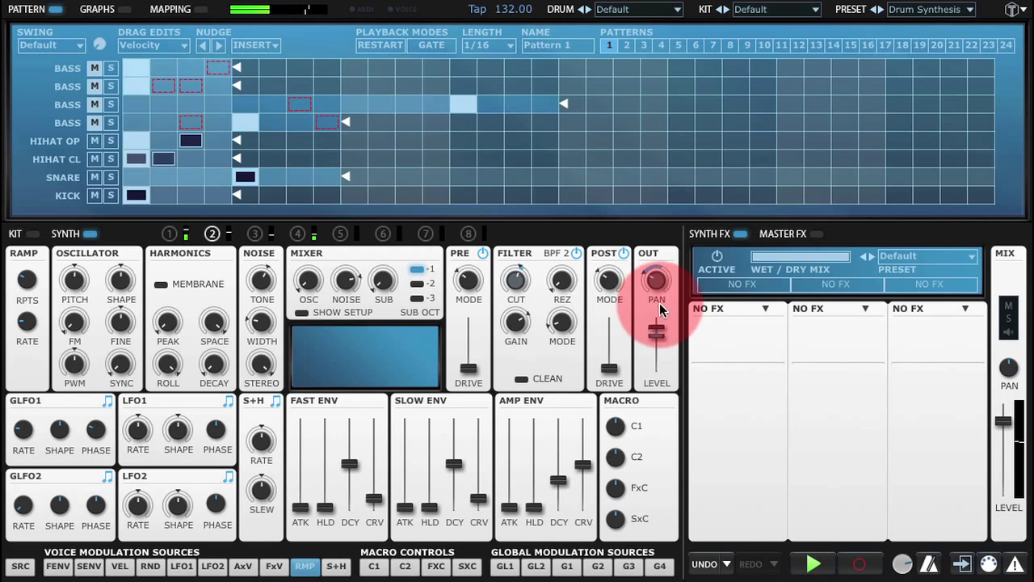
{"action": "left_click", "coordinate": [813, 564]}
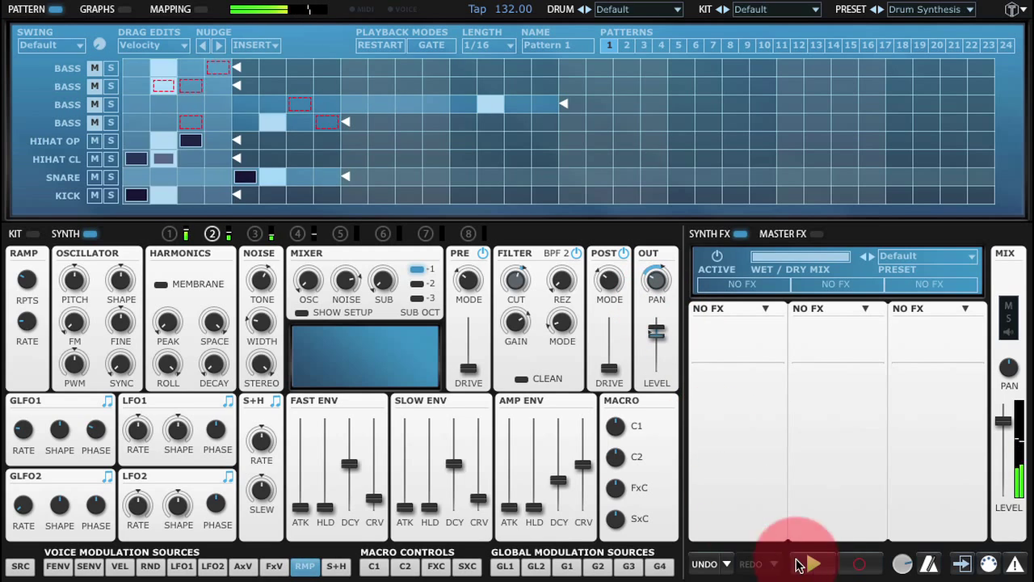
{"action": "left_click", "coordinate": [819, 563]}
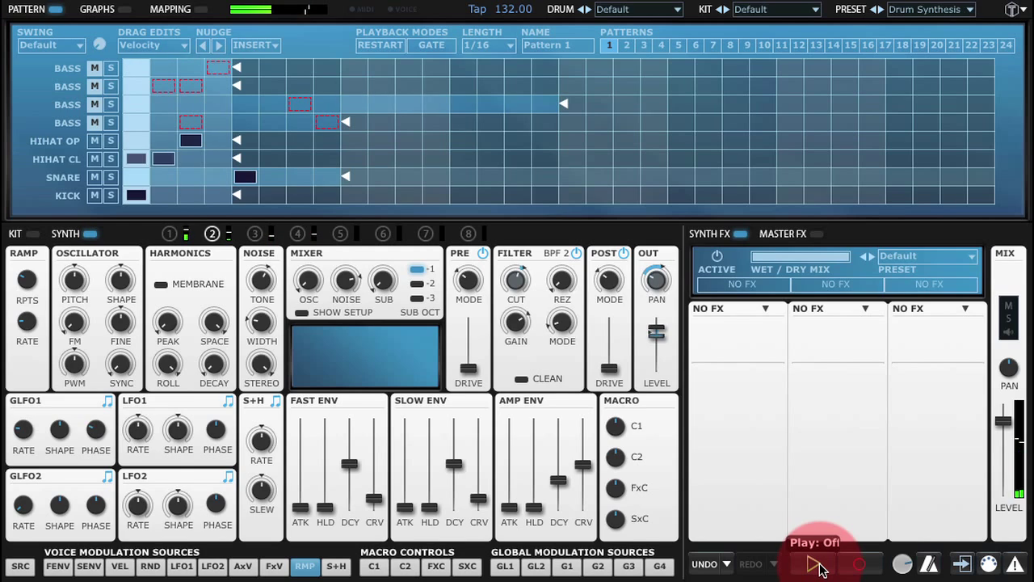
Shorten the fast envelope decay to 0.028 s and route it to PRE DRIVE, then audition.
{"action": "left_click", "coordinate": [58, 568]}
{"action": "left_click_drag", "start_coordinate": [349, 463], "coordinate": [377, 476]}
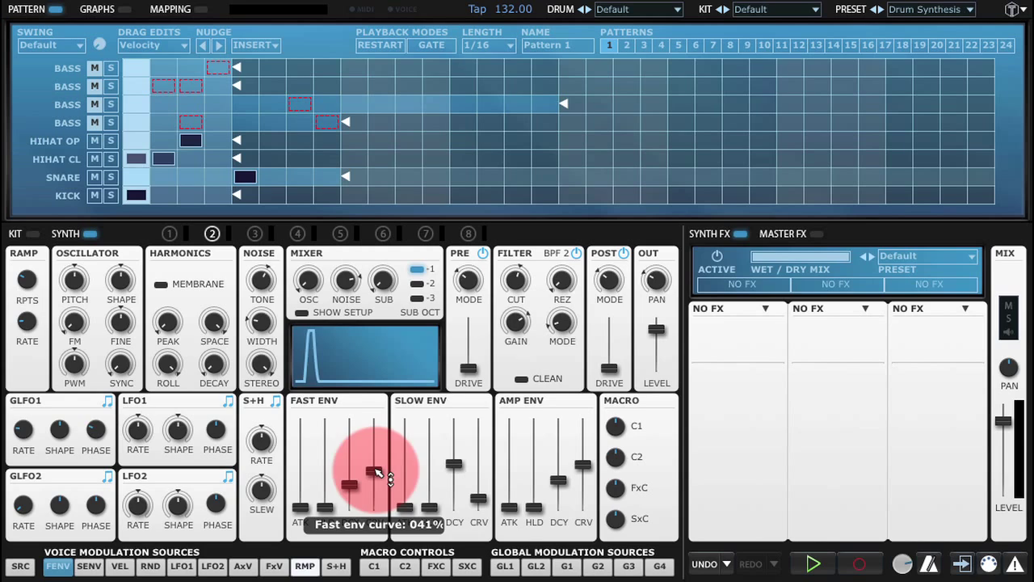
{"action": "left_click_drag", "start_coordinate": [475, 350], "coordinate": [480, 317]}
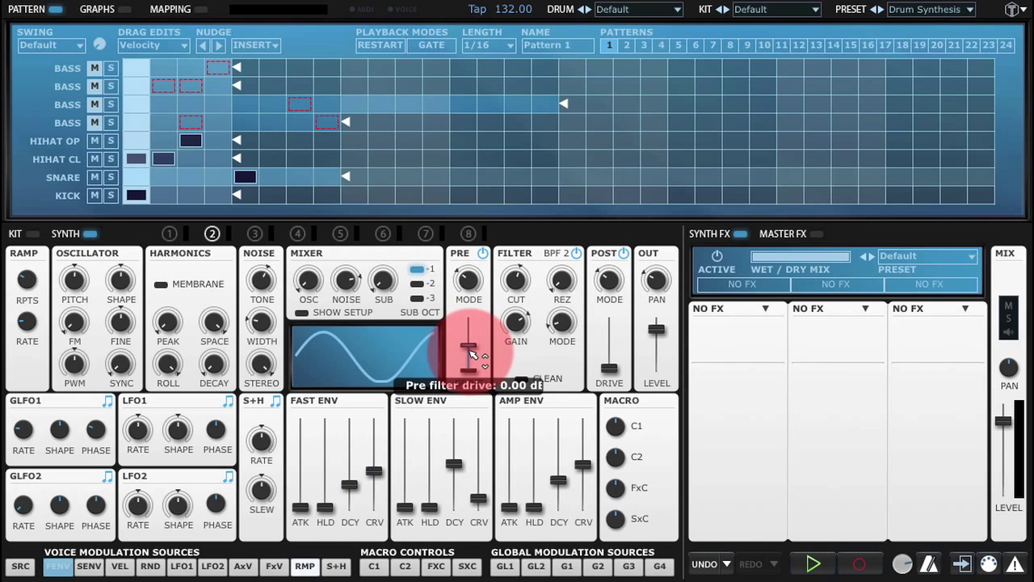
{"action": "left_click", "coordinate": [813, 564]}
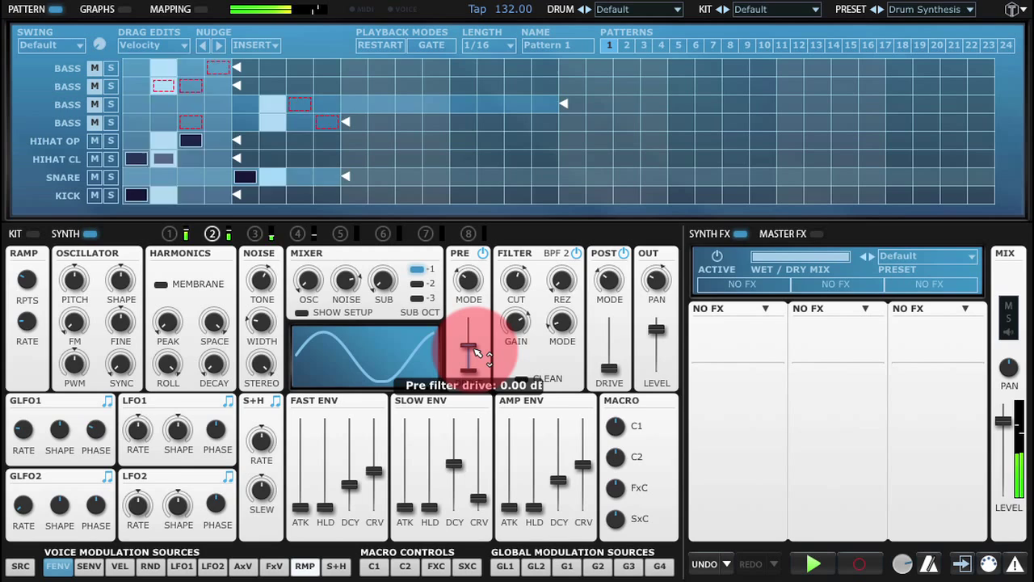
{"action": "left_click", "coordinate": [812, 565]}
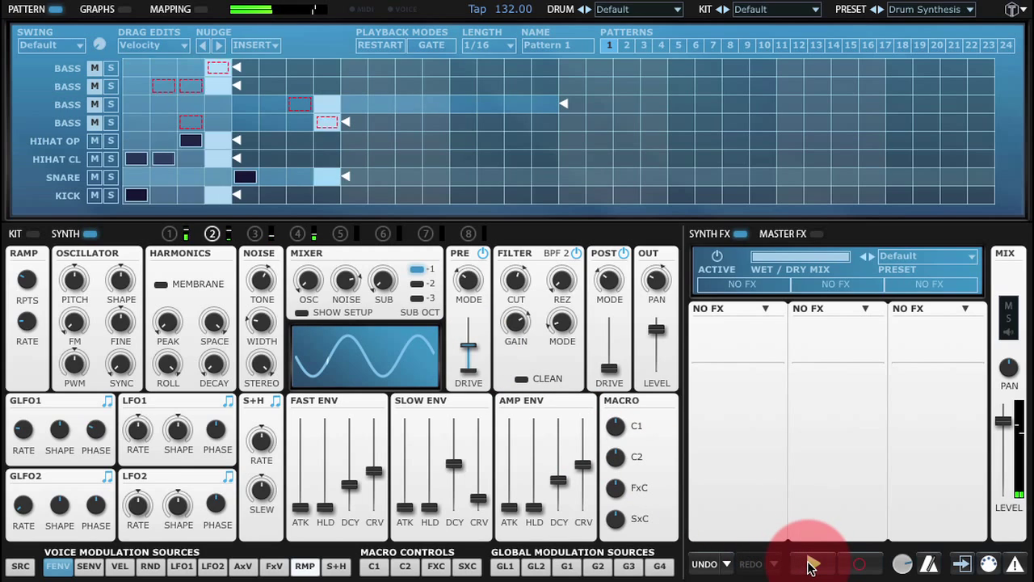
Load Tin Can Verb in the second Synth FX slot with mix about 32%.
{"action": "left_click", "coordinate": [865, 308]}
{"action": "mouse_move", "coordinate": [813, 428]}
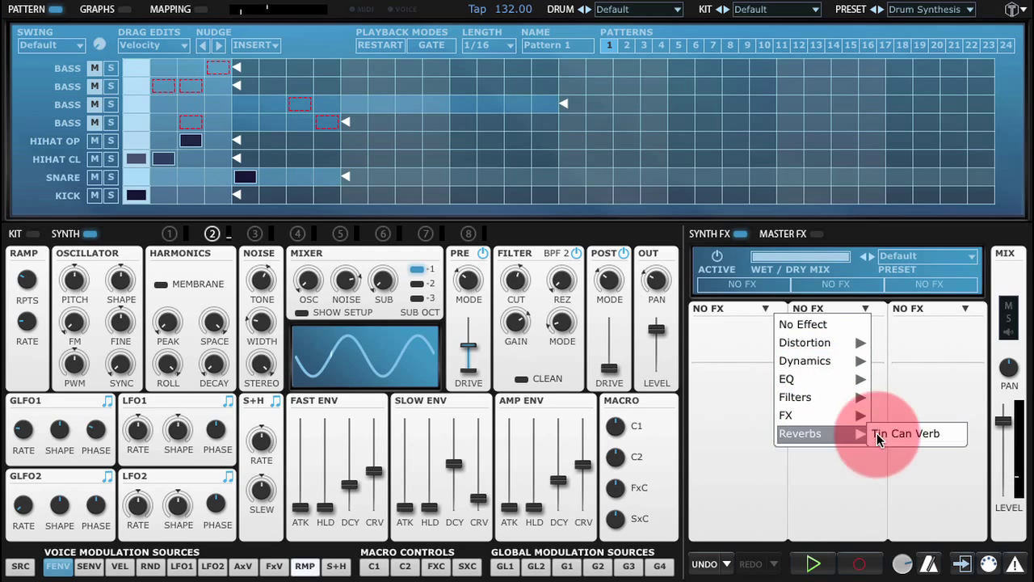
{"action": "left_click", "coordinate": [911, 436]}
{"action": "left_click_drag", "start_coordinate": [869, 339], "coordinate": [892, 480]}
{"action": "left_click", "coordinate": [811, 567]}
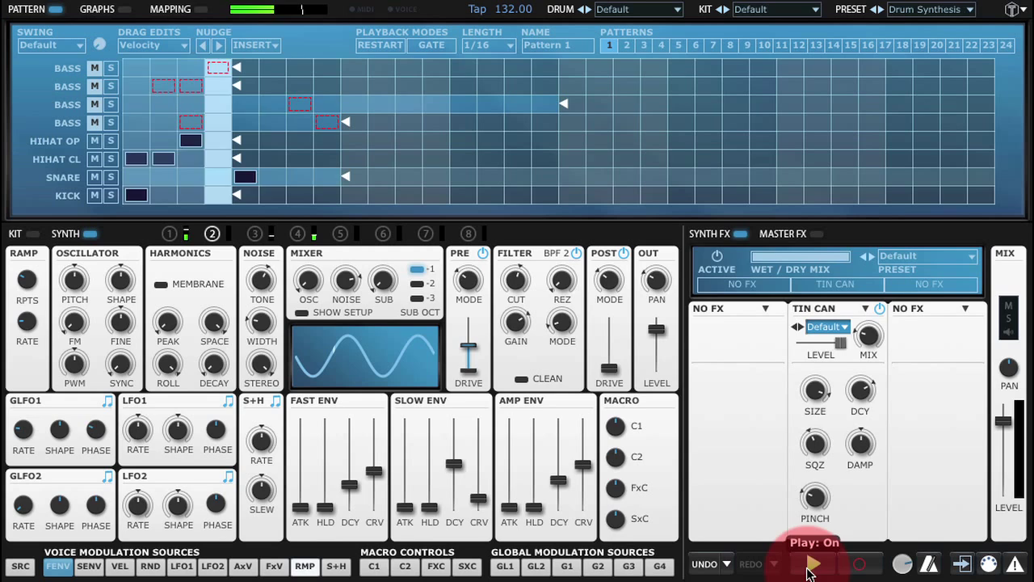
{"action": "left_click_drag", "start_coordinate": [878, 340], "coordinate": [869, 342]}
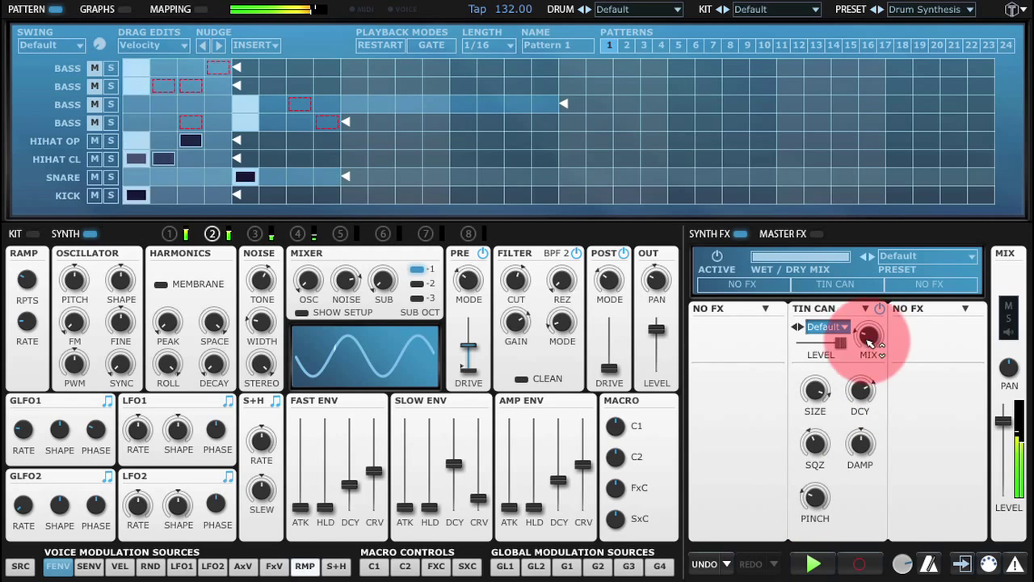
Unmute the four BASS rows and reselect snare voice 2.
{"action": "left_click", "coordinate": [94, 114]}
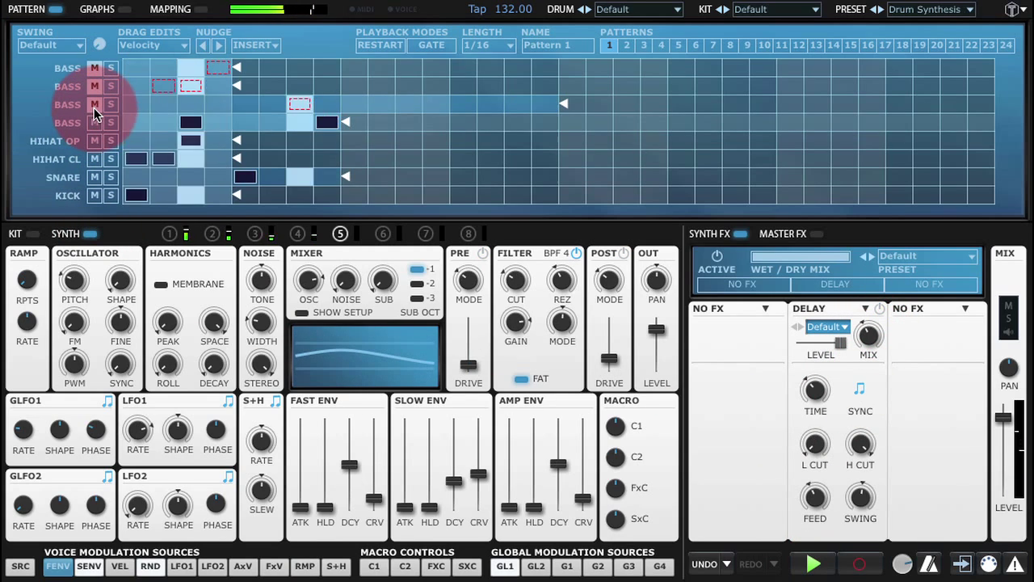
{"action": "left_click", "coordinate": [94, 105]}
{"action": "left_click", "coordinate": [94, 86]}
{"action": "left_click", "coordinate": [95, 70]}
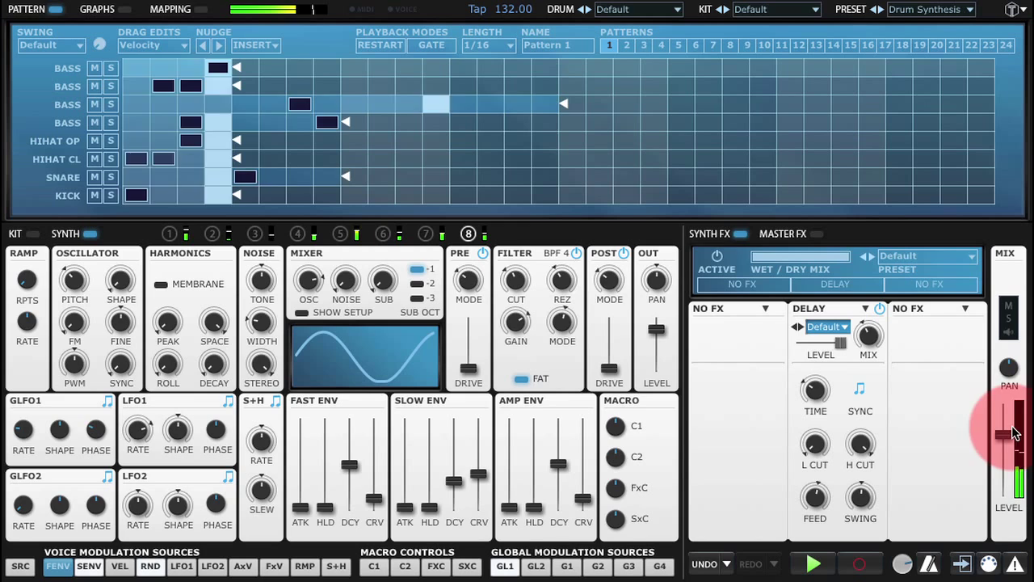
{"action": "left_click", "coordinate": [75, 178]}
{"action": "mouse_move", "coordinate": [1004, 426]}
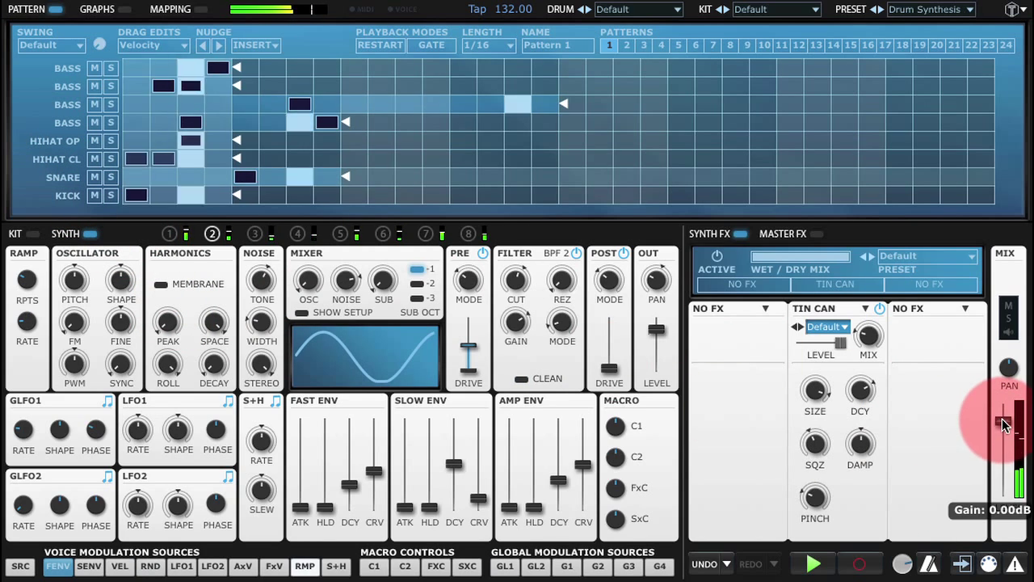